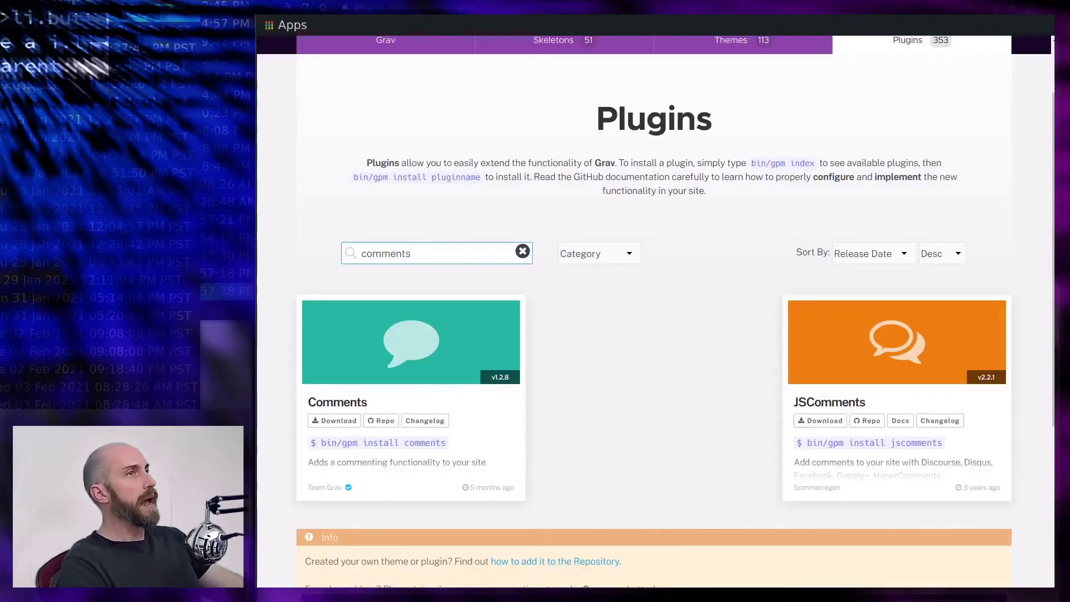
Step: Leave the plugin search, return to the top and open getgrav.org's Download Grav page
click(568, 203)
scroll(568, 202, up, 2)
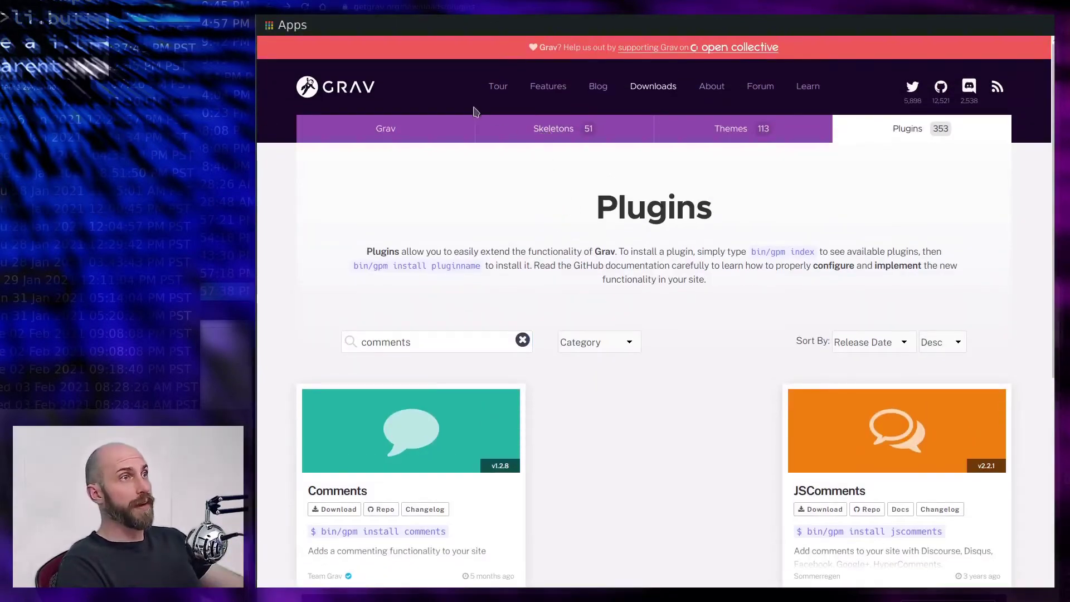
click(415, 132)
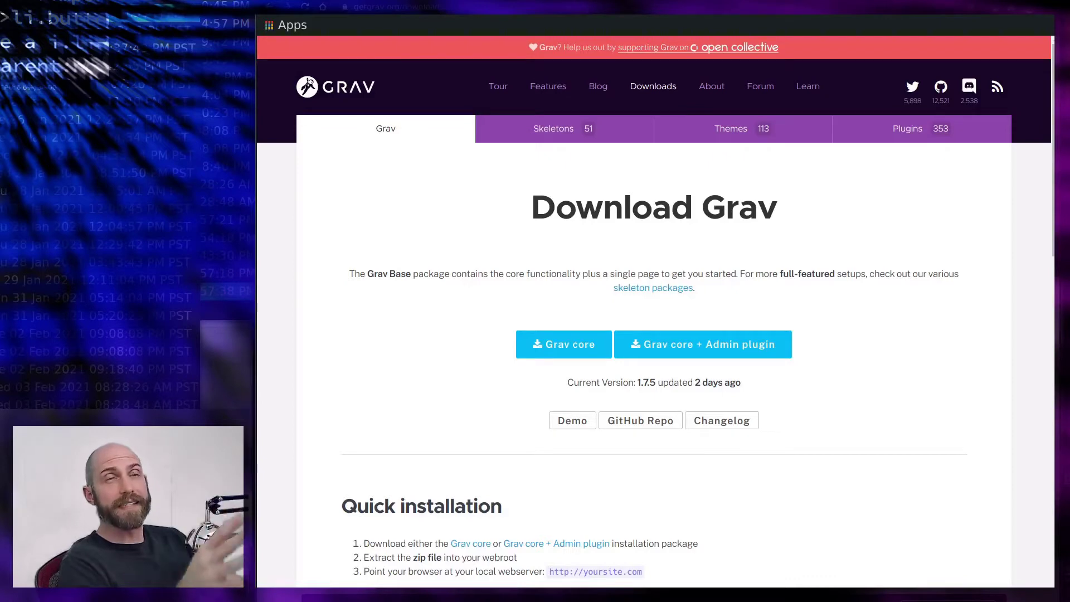
Step: Open the Admin Panel plugin's GitHub docs and scroll down to its Installation section
click(873, 137)
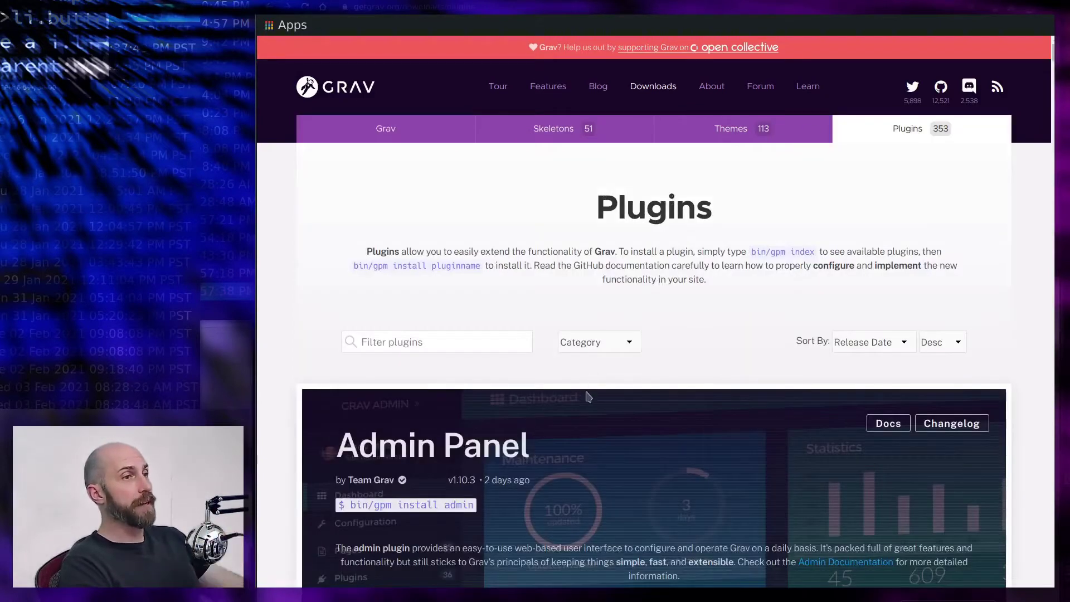
scroll(576, 392, down, 1)
scroll(576, 392, down, 3)
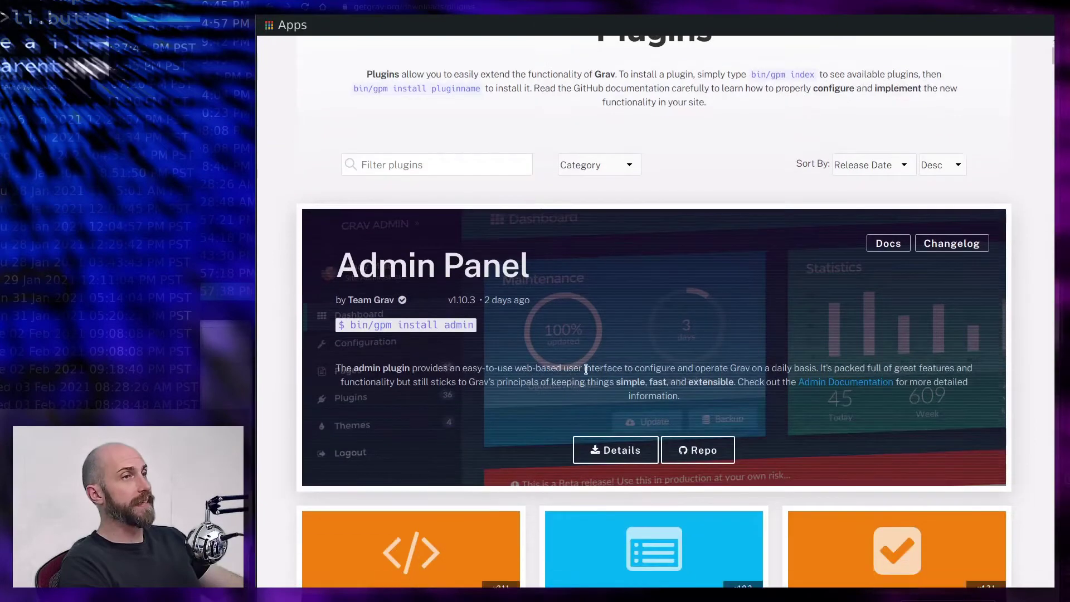
click(881, 248)
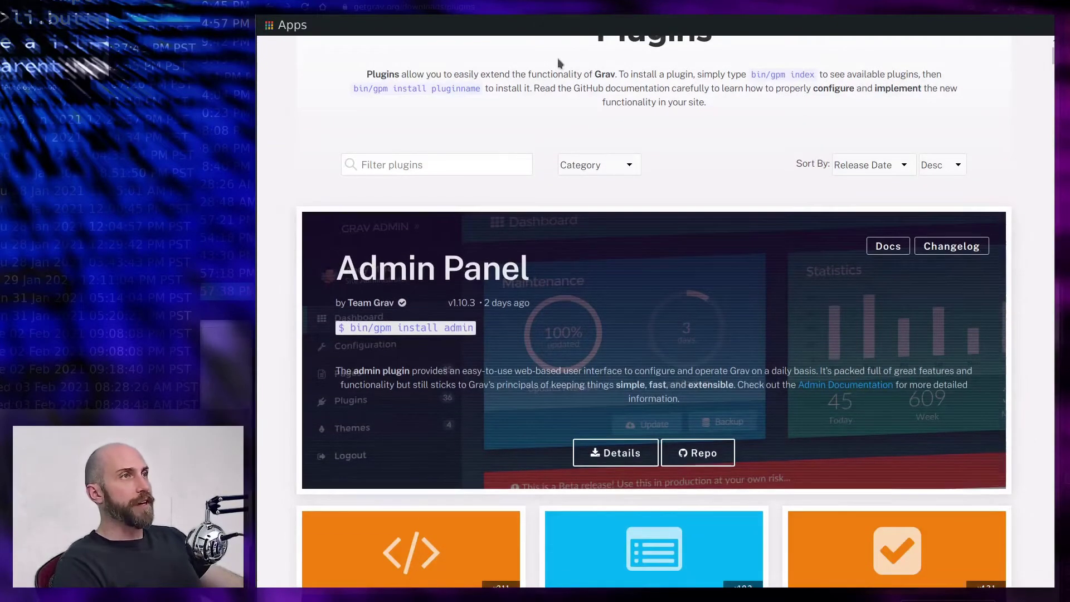
scroll(702, 397, down, 12)
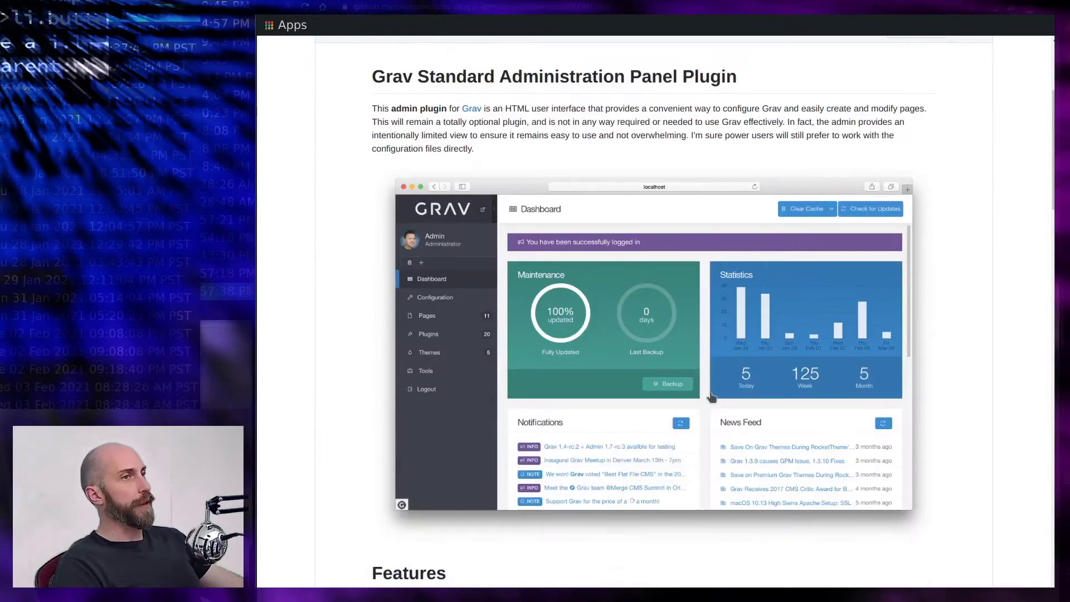
scroll(694, 396, down, 4)
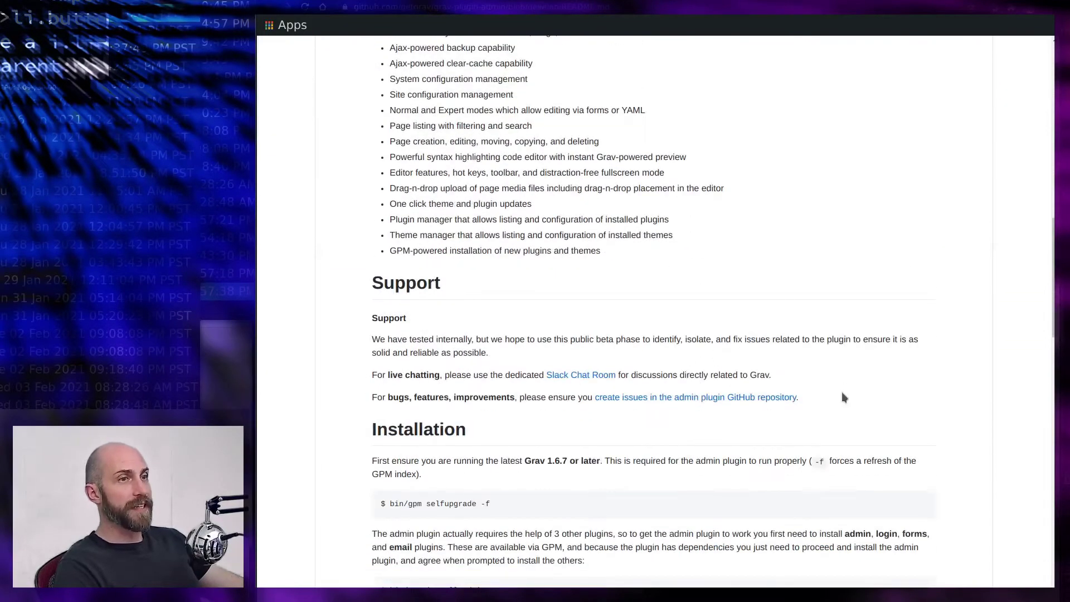
scroll(827, 396, down, 3)
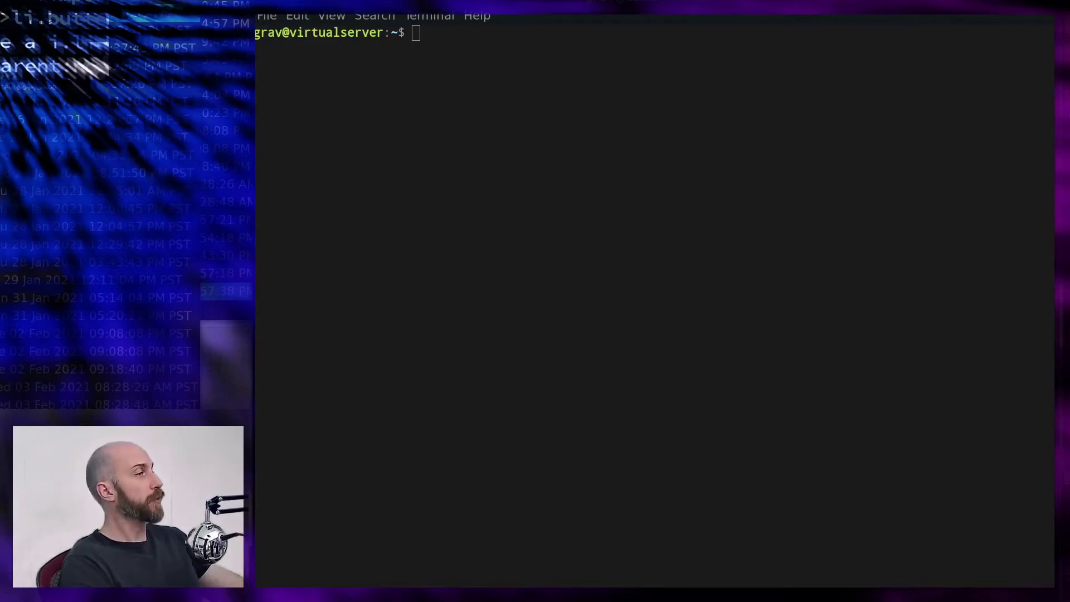
Step: Copy the 'bin/gpm selfupgrade -f' command from the Download Grav page's How to Update section
key(alt+Tab)
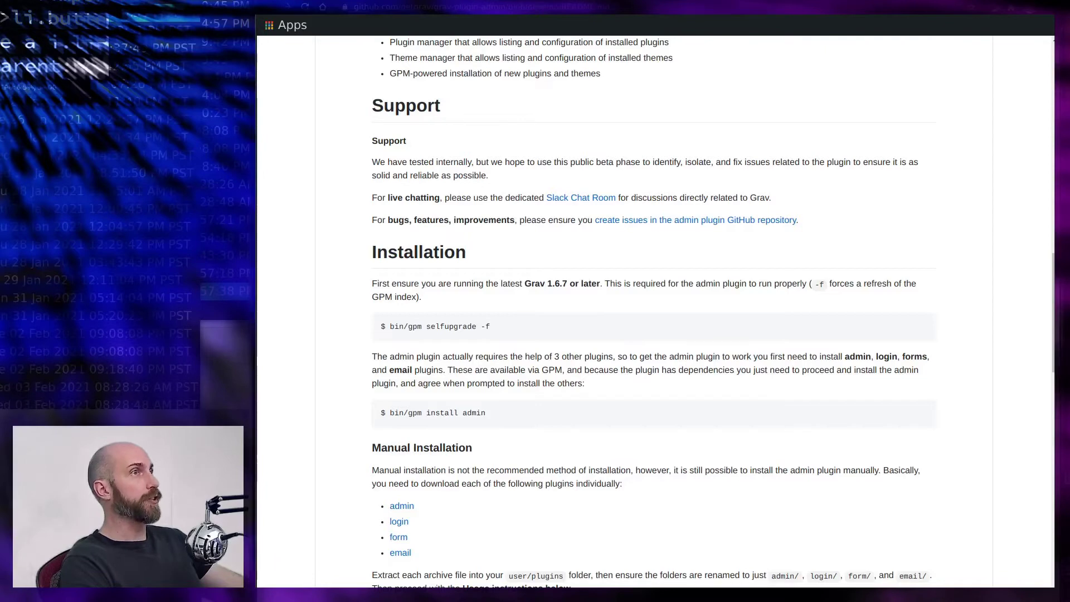
key(ctrl+Tab)
scroll(436, 122, up, 3)
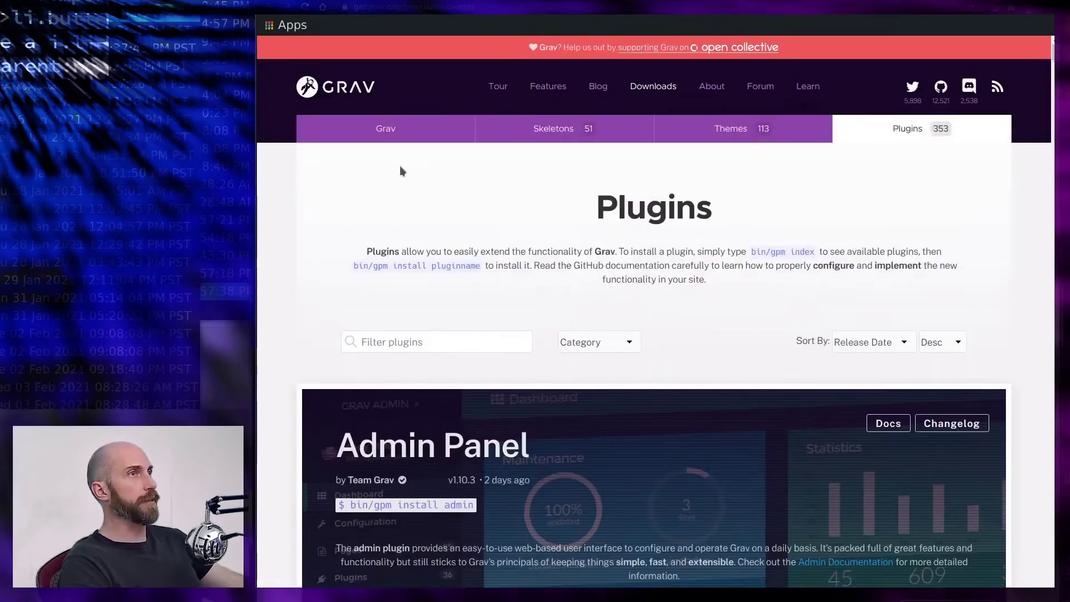
click(399, 133)
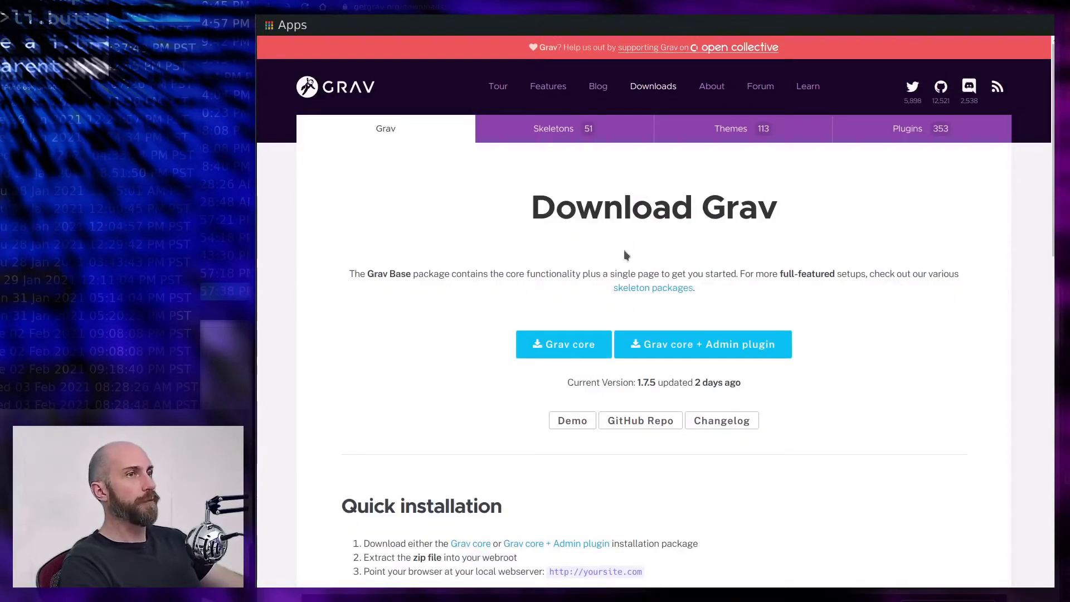
scroll(550, 218, down, 1)
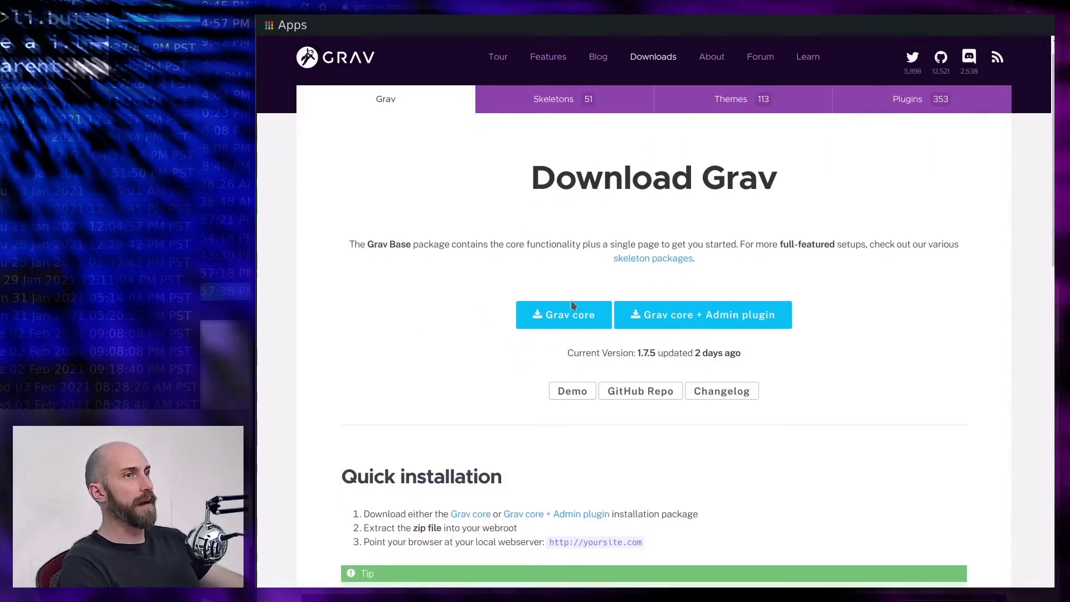
scroll(563, 315, down, 2)
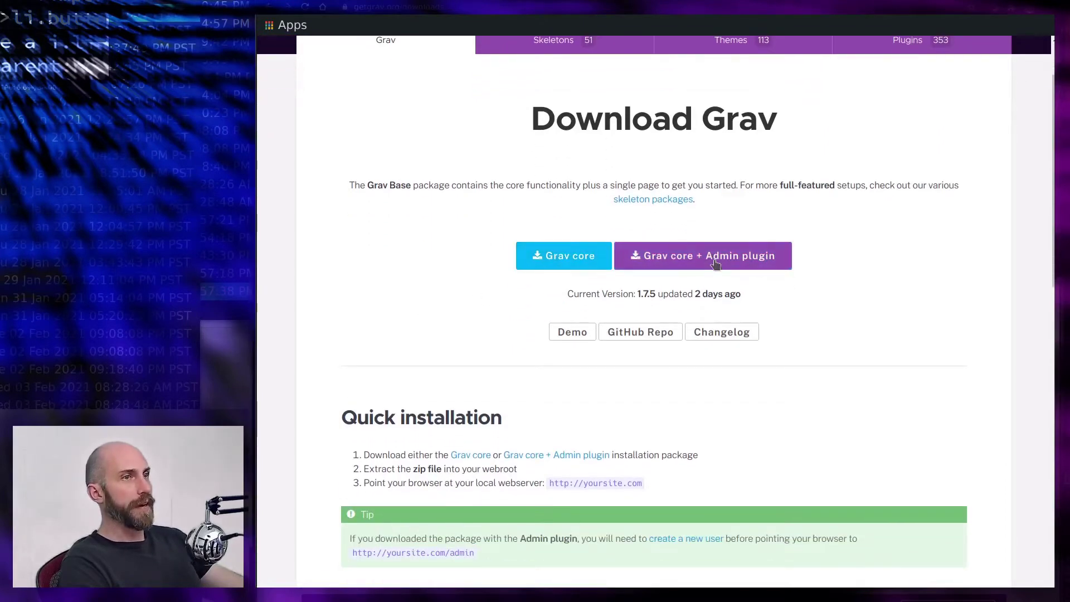
scroll(674, 309, down, 13)
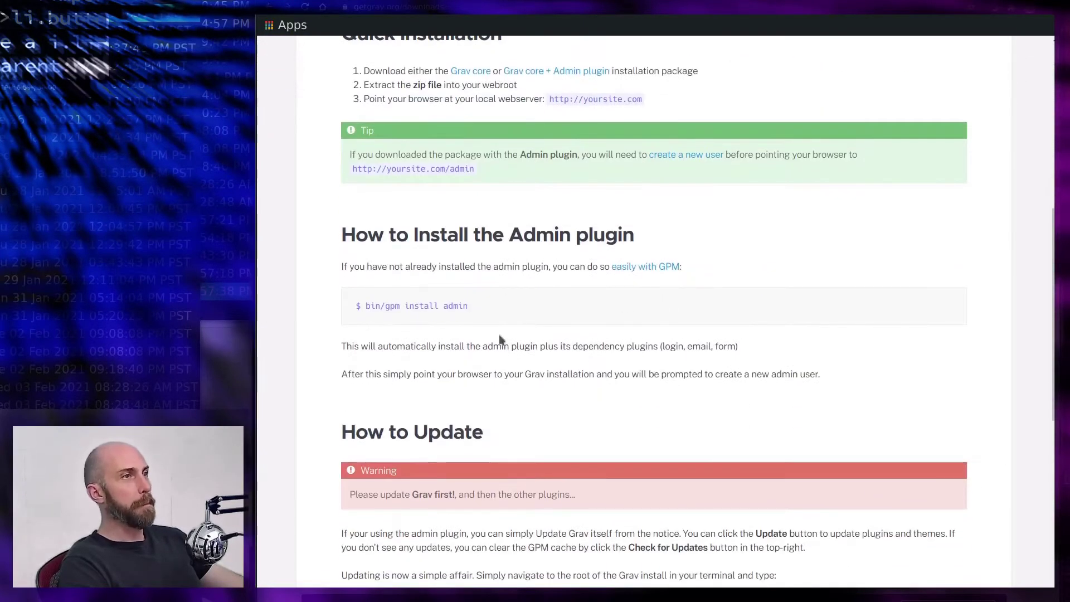
scroll(431, 301, down, 11)
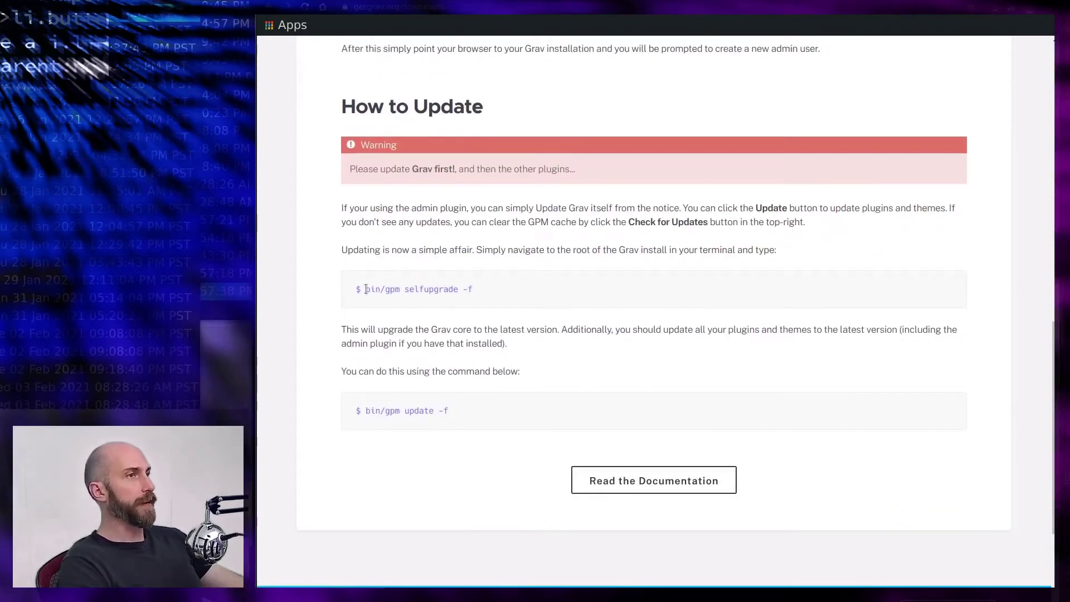
drag(366, 288, 484, 290)
key(ctrl+c)
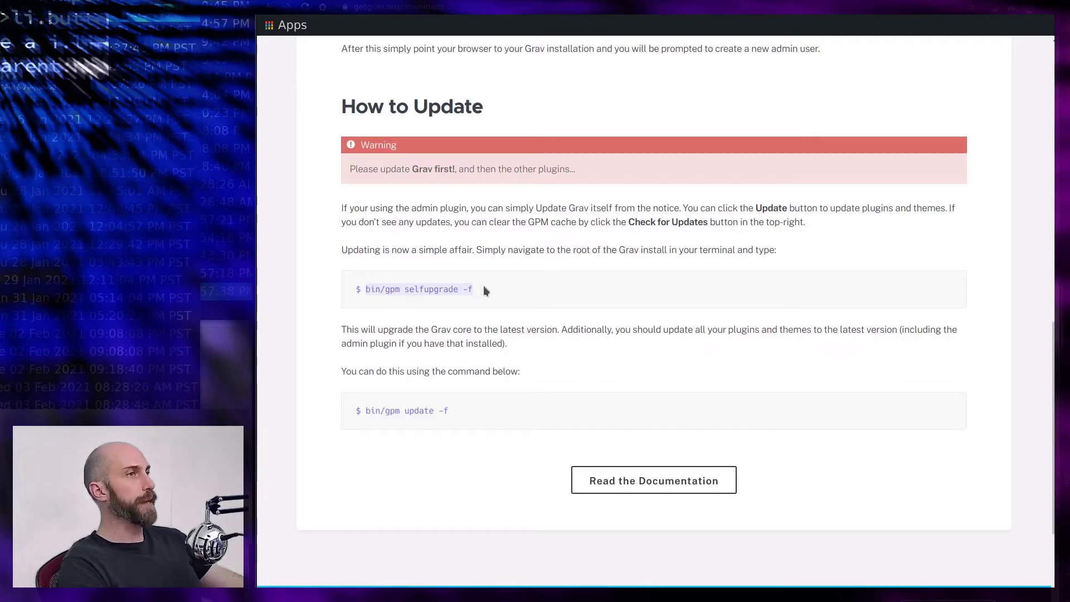
right_click(476, 286)
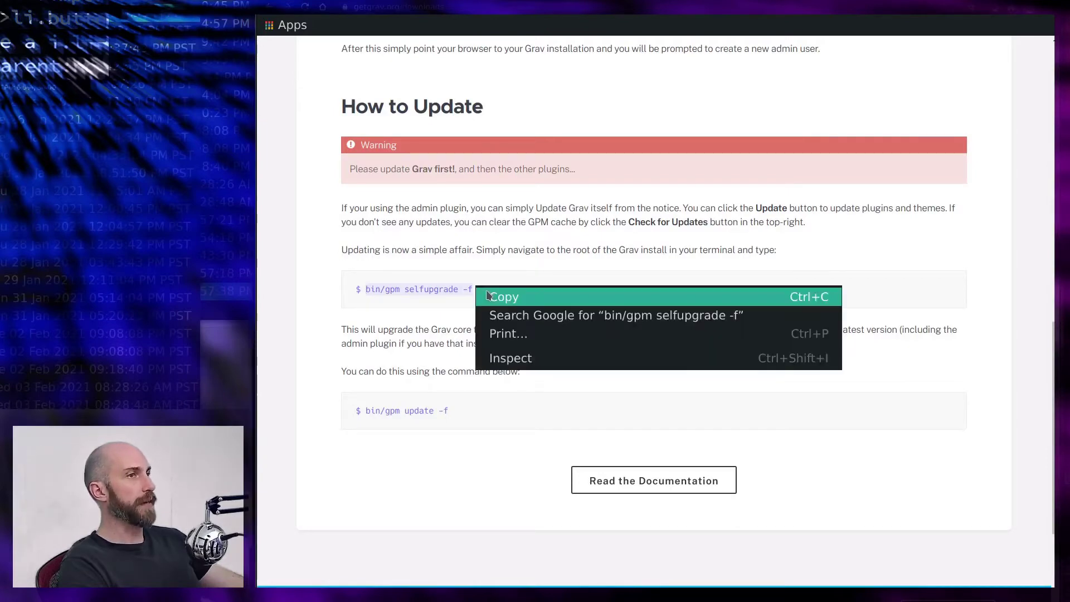
click(486, 292)
Step: In the terminal, change into the www/html folder
mouse_move(878, 595)
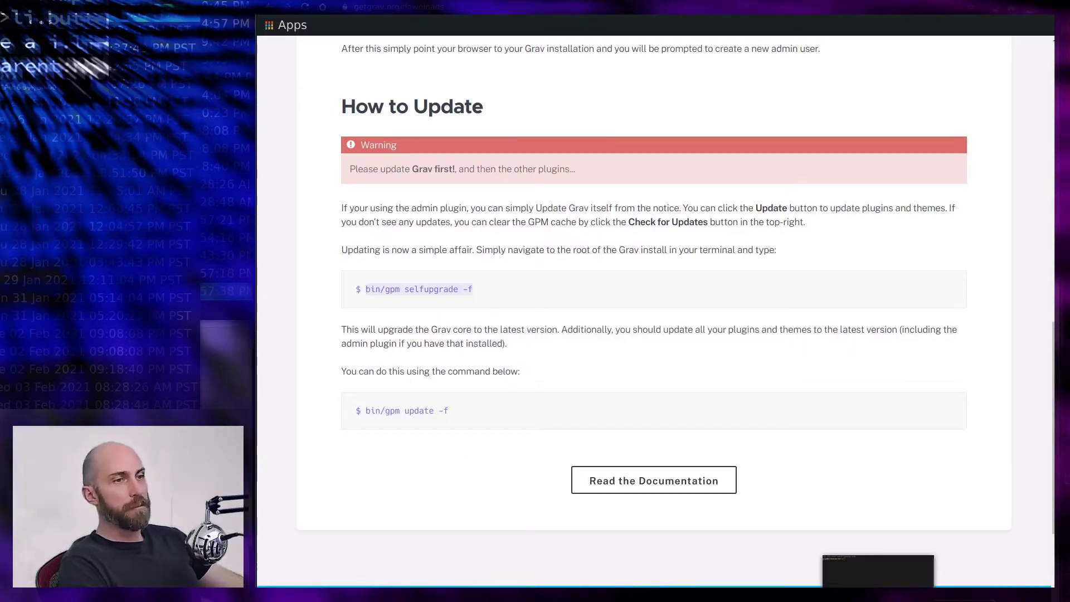
click(869, 571)
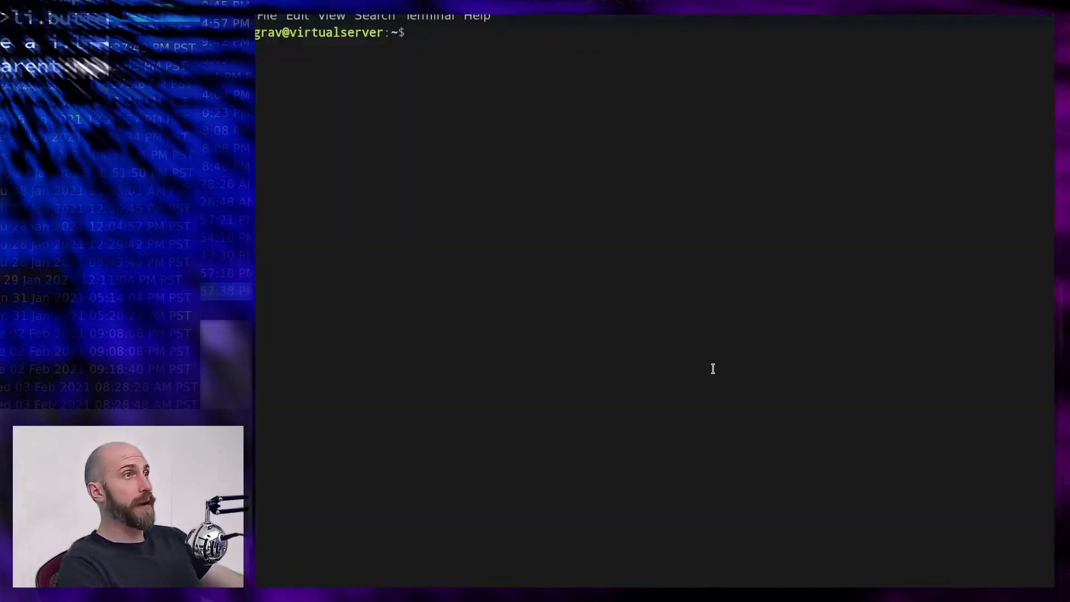
text(cd www/html/)
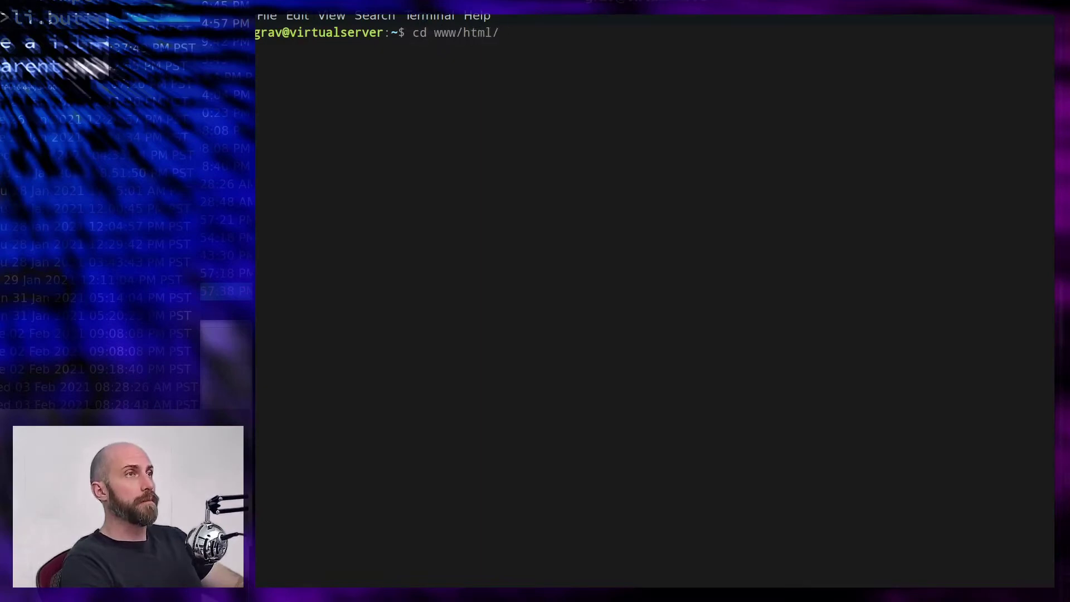
key(Return)
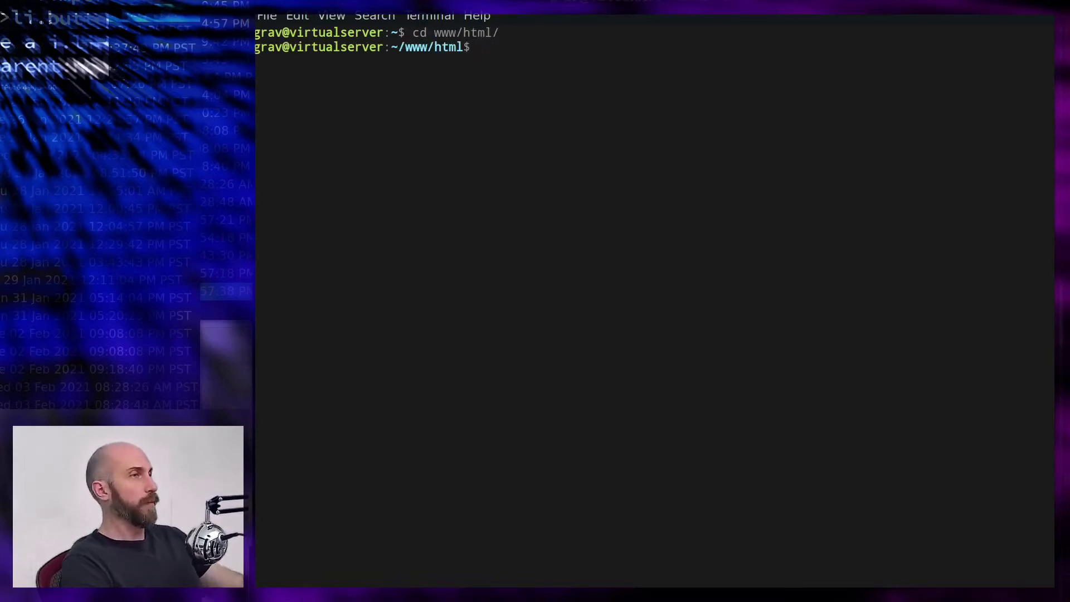
Step: Run the pasted selfupgrade command, skip the changelog with N, and confirm the v1.7.5 upgrade
right_click(817, 283)
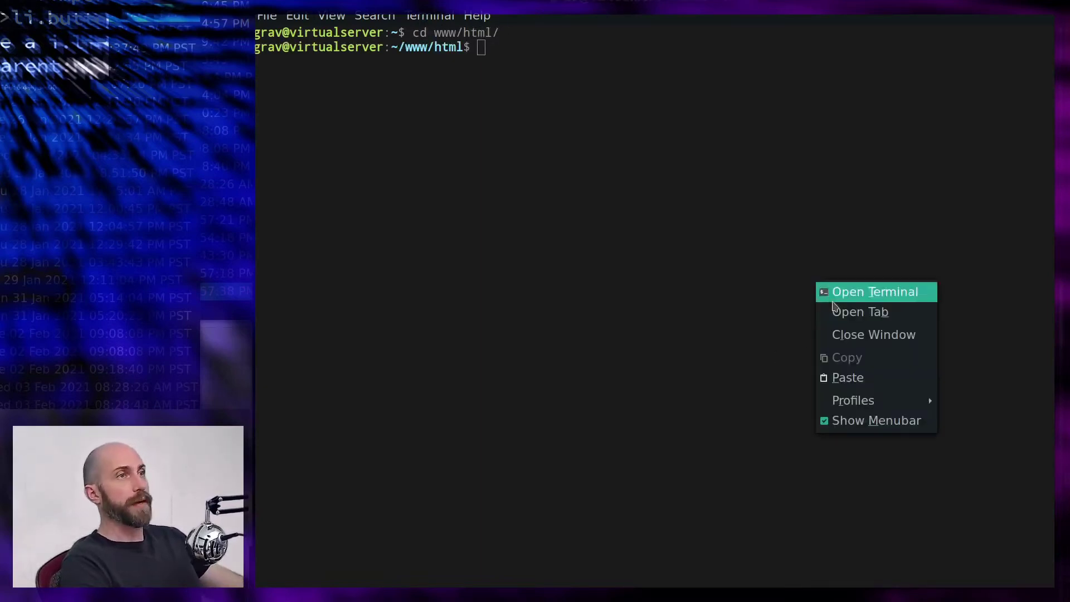
click(852, 378)
key(Return)
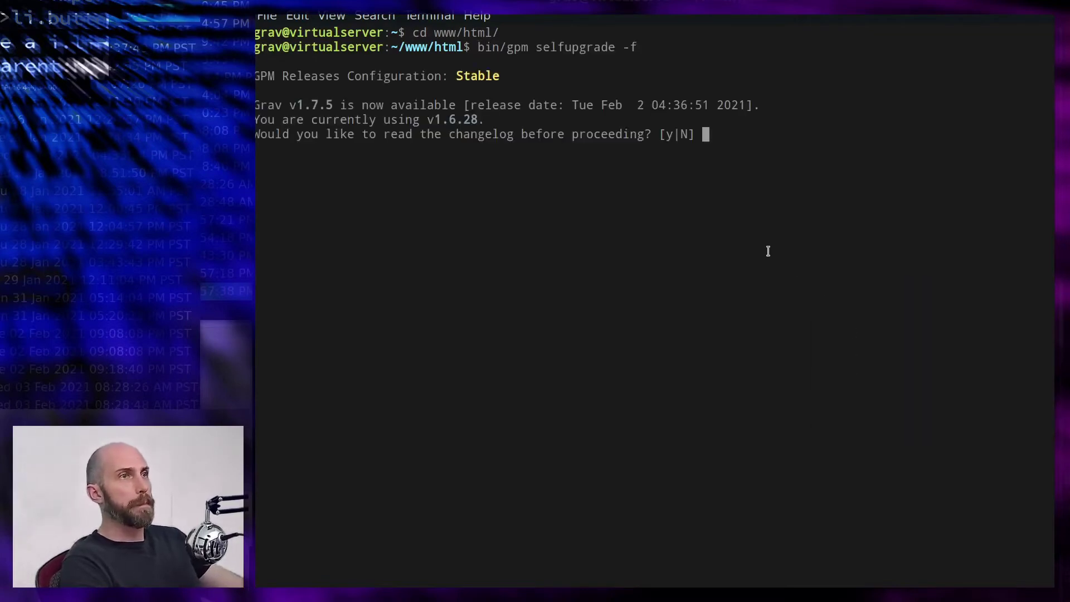
text(N)
key(Return)
text(y)
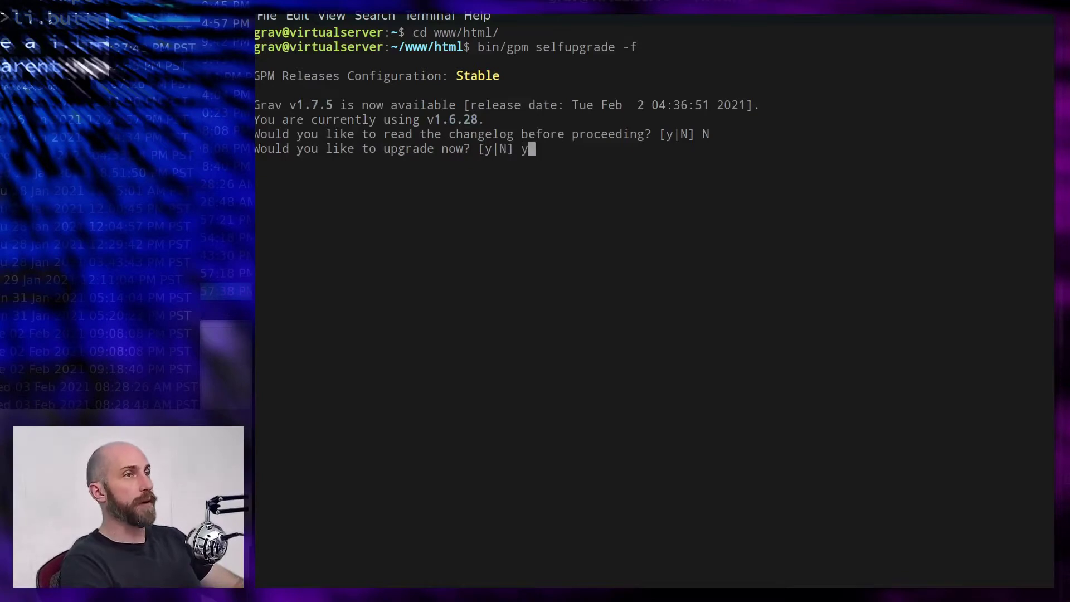
key(Return)
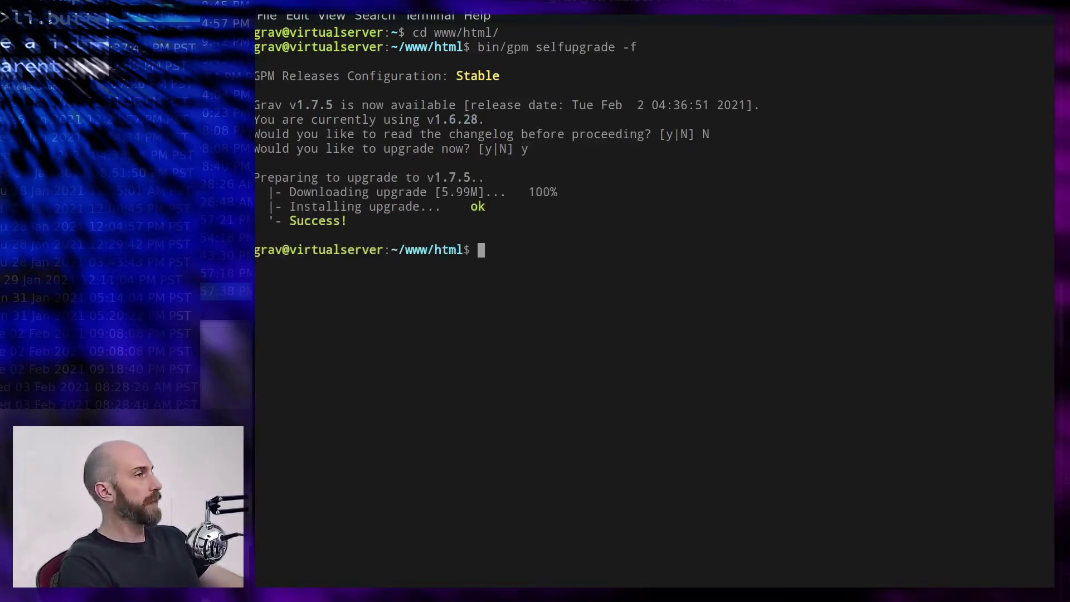
key(alt+Tab)
Step: Reload the local Grav blog site to check it after the upgrade
key(ctrl+Tab)
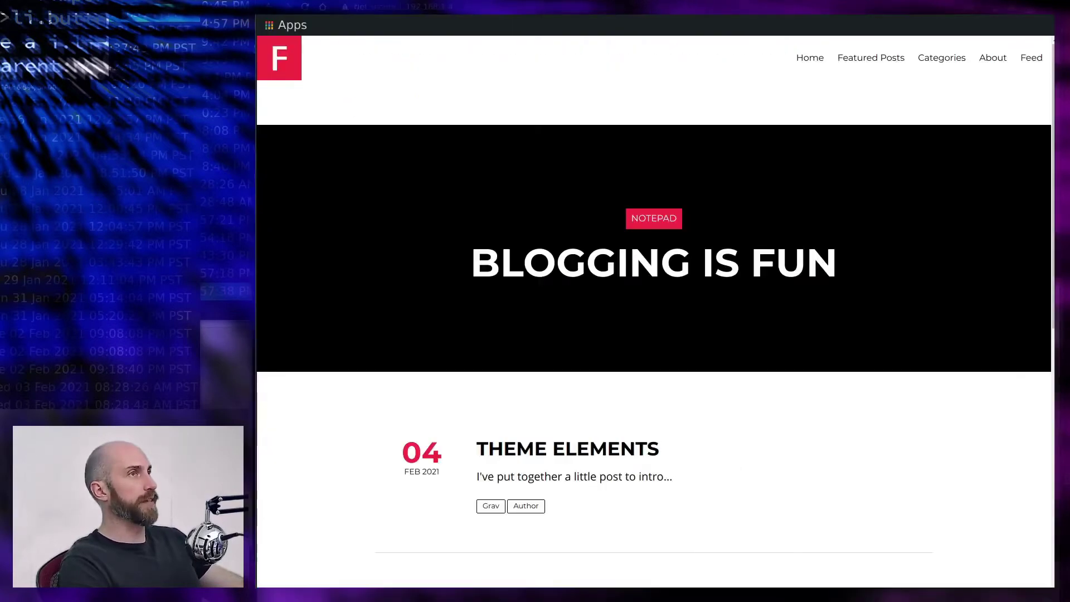
click(305, 7)
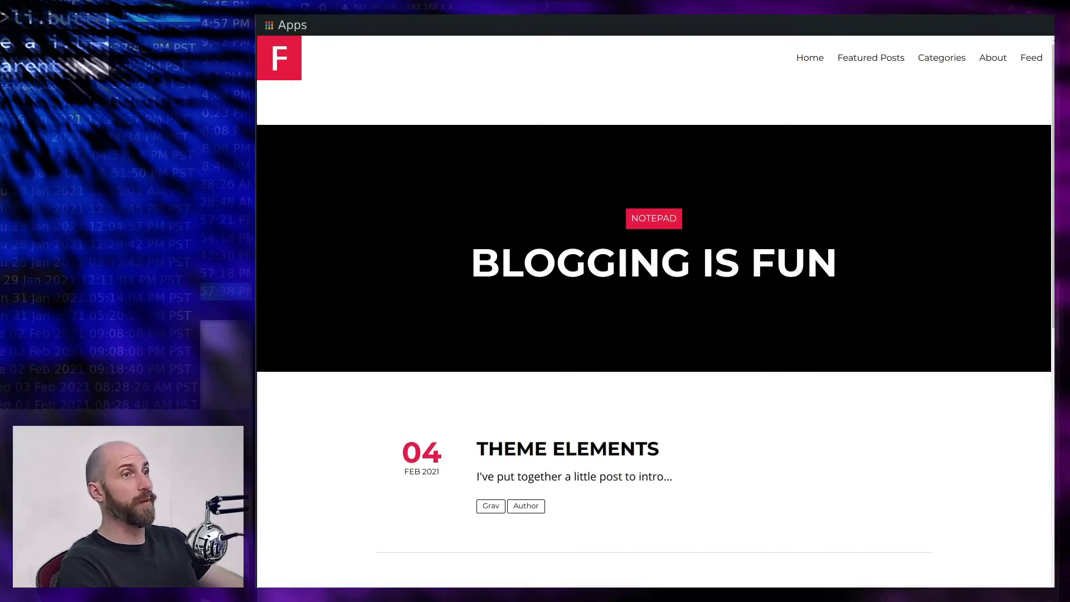
scroll(647, 289, down, 6)
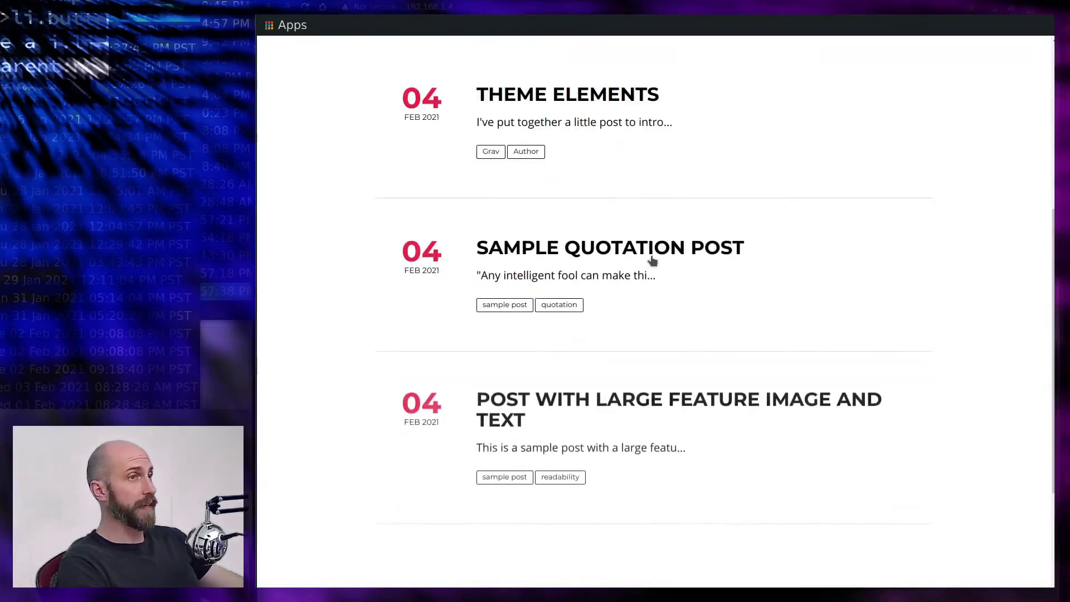
scroll(657, 249, up, 6)
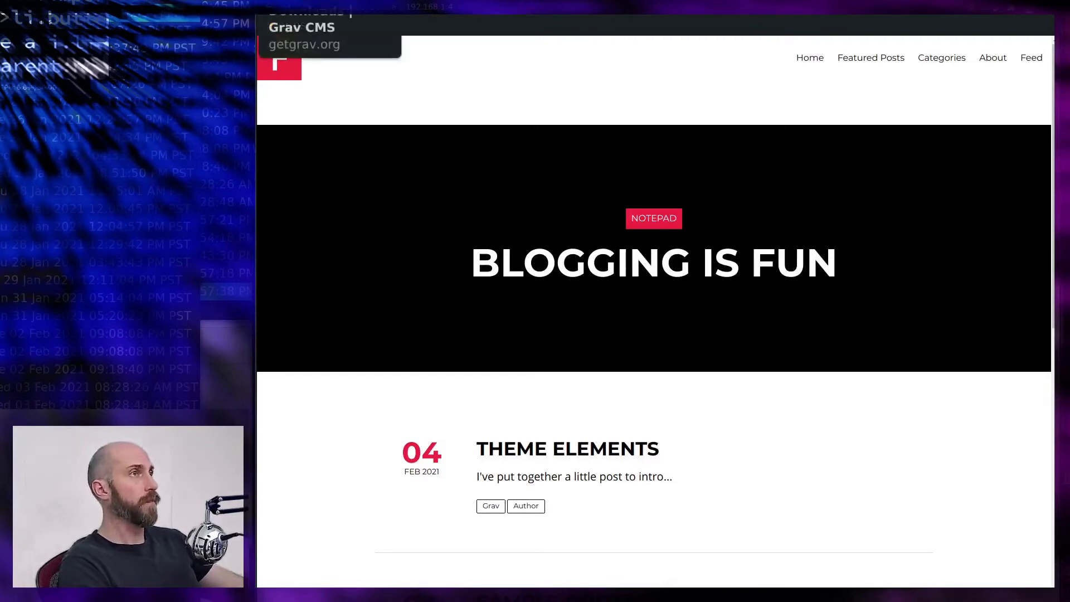
Step: Review the getgrav.org update instructions and admin README, then bring up the Downloads folder
click(312, 1)
key(ctrl+Tab)
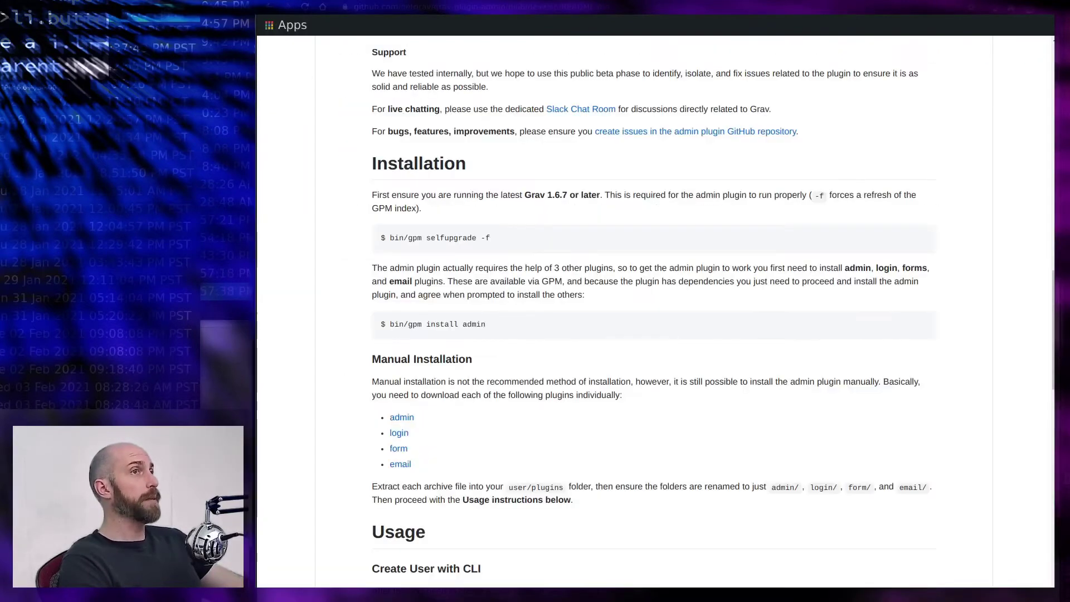
key(ctrl+shift+Tab)
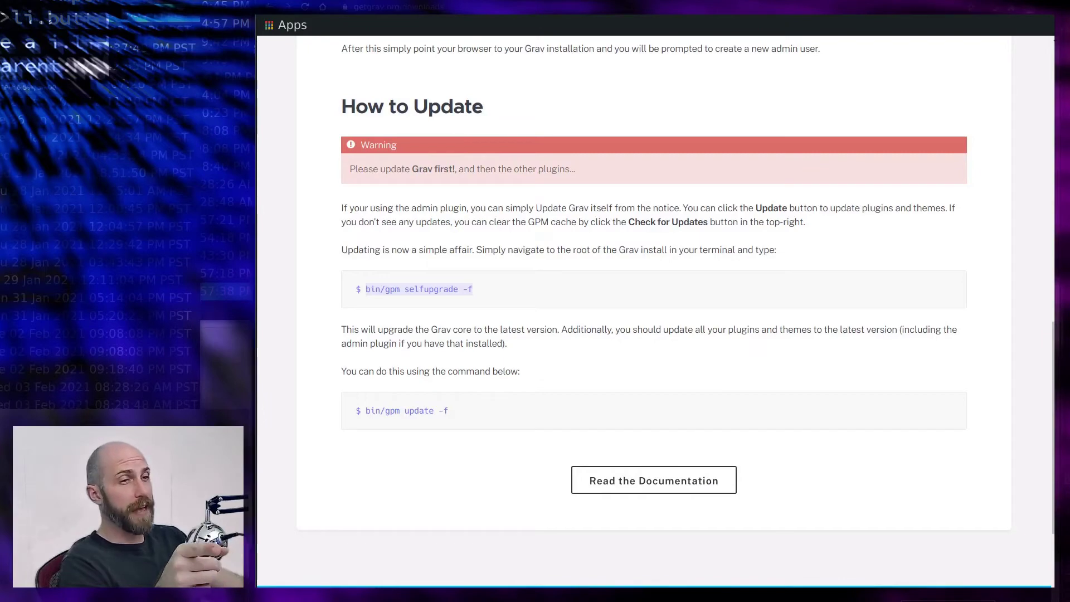
key(alt+Tab)
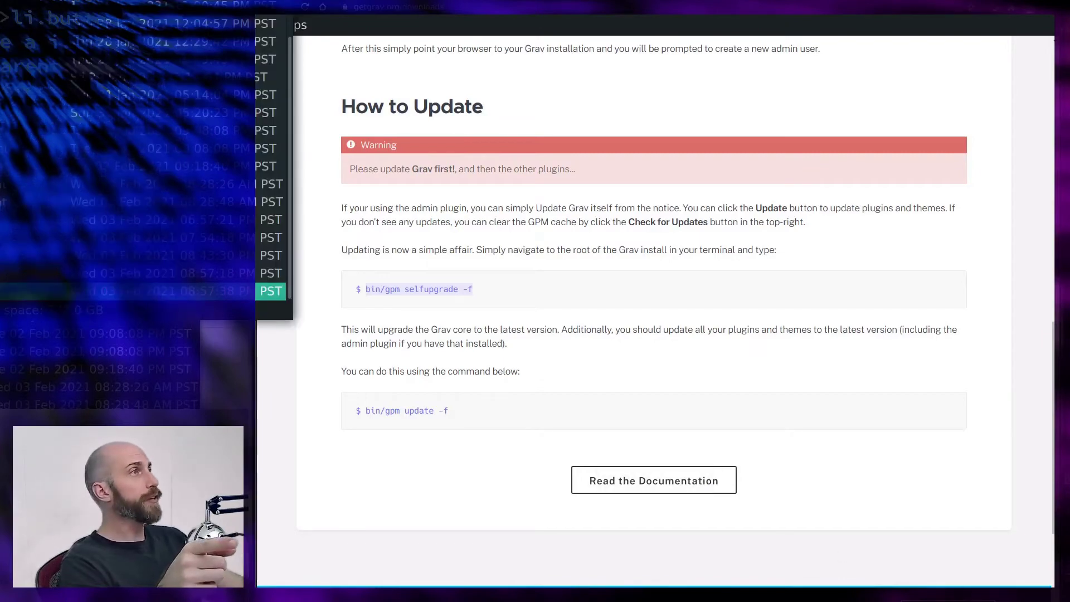
key(alt+Tab)
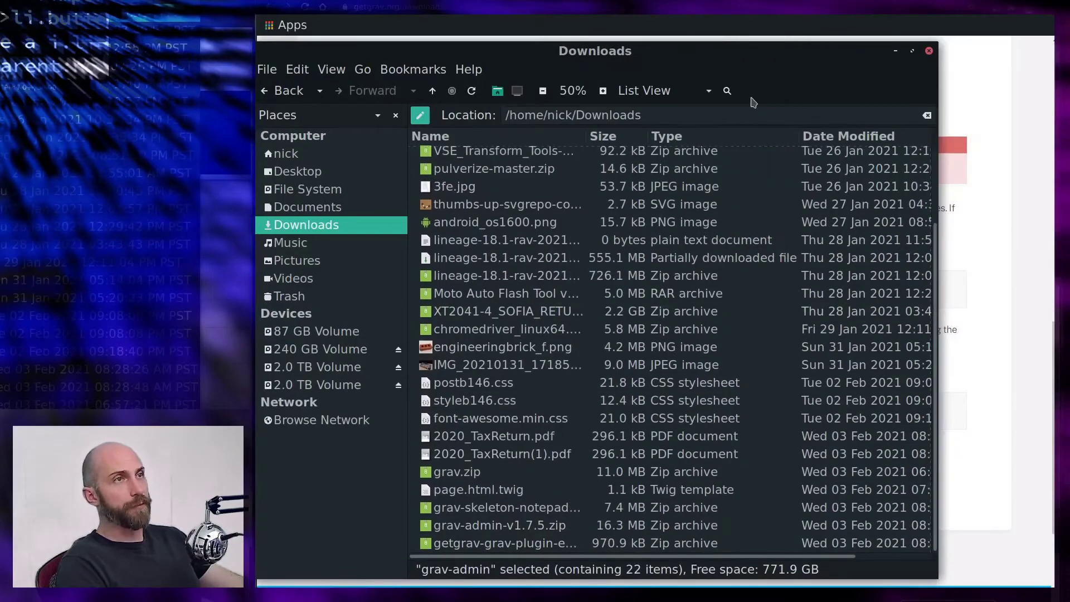
Step: Select the email plugin zip, then filter getgrav.org's Plugins page by 'email'
click(495, 541)
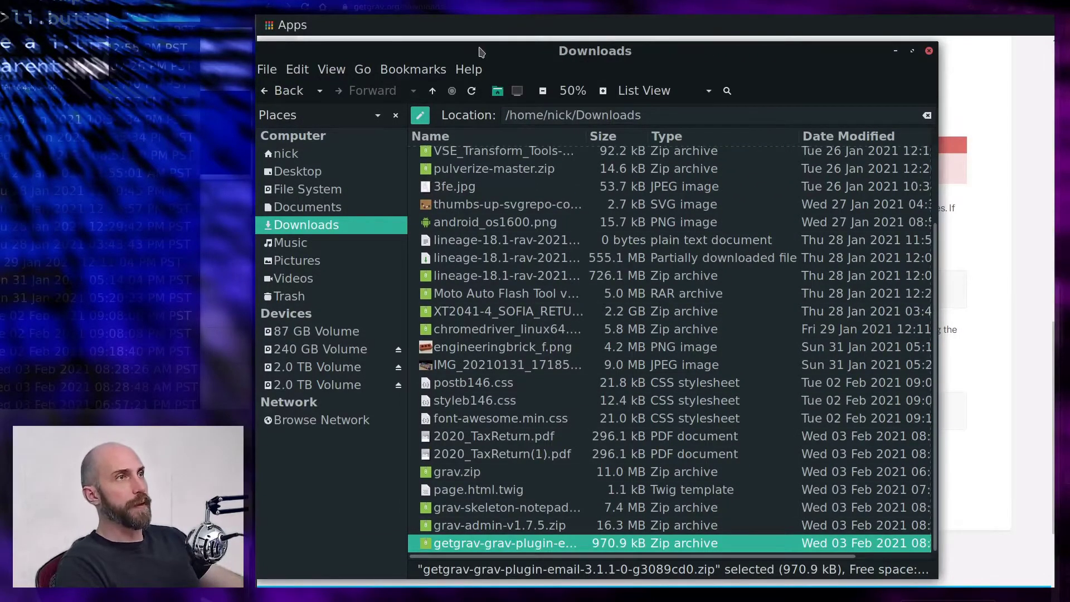
key(alt+Tab)
scroll(574, 145, up, 15)
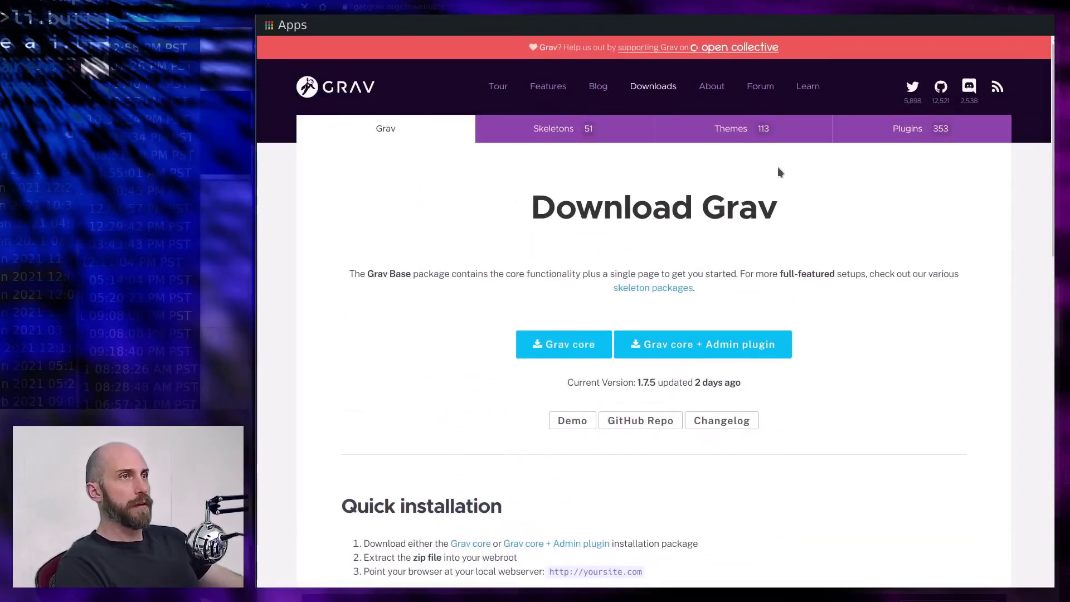
key(alt+Right)
click(468, 343)
text(email)
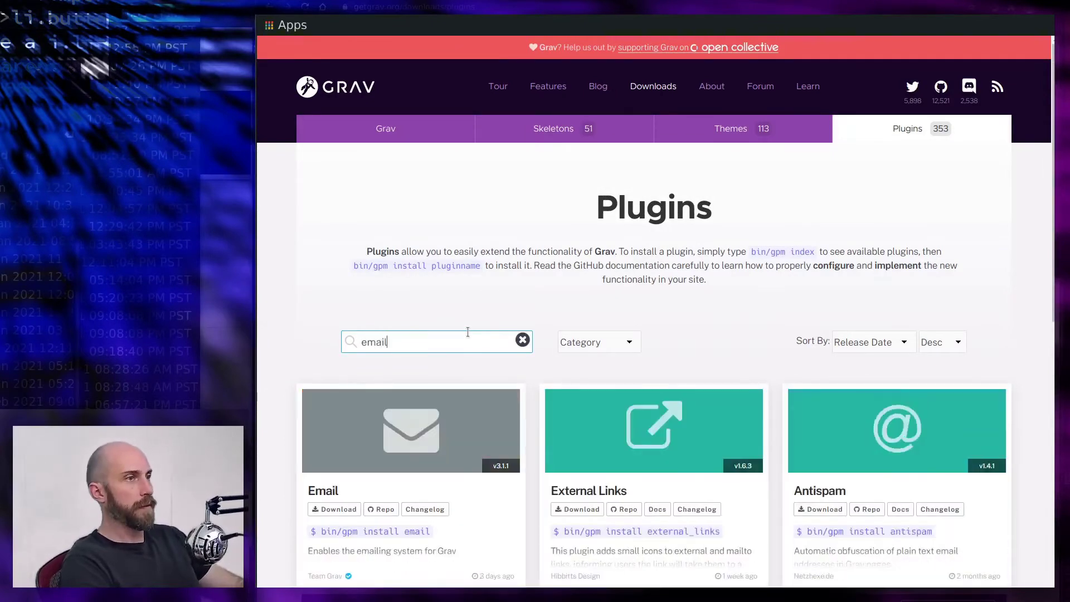
scroll(425, 513, down, 2)
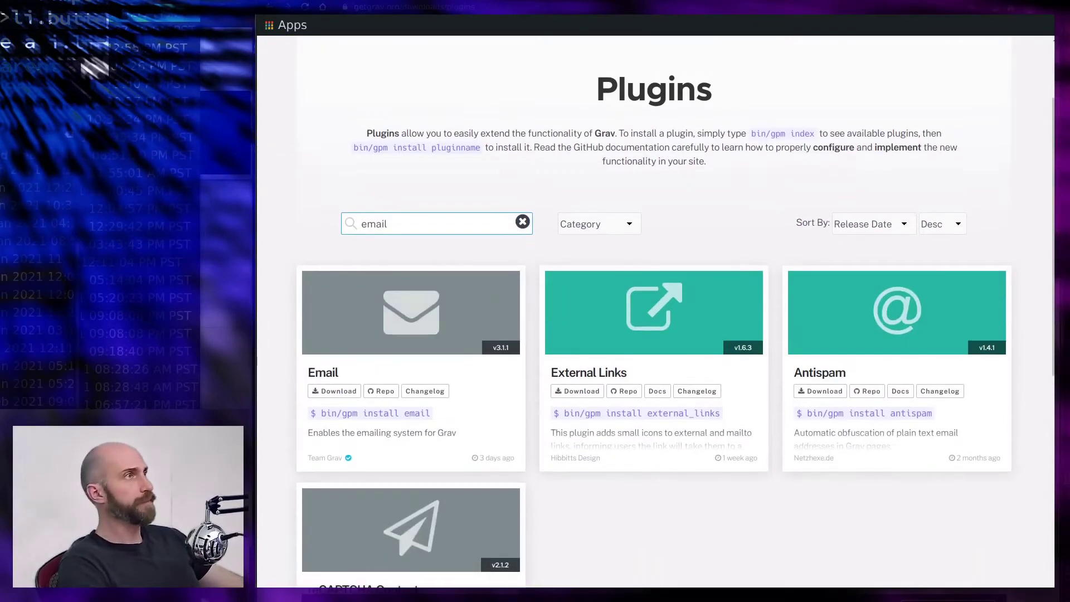
Step: Extract the email plugin zip here and rename the extracted folder to 'email'
key(alt+Tab)
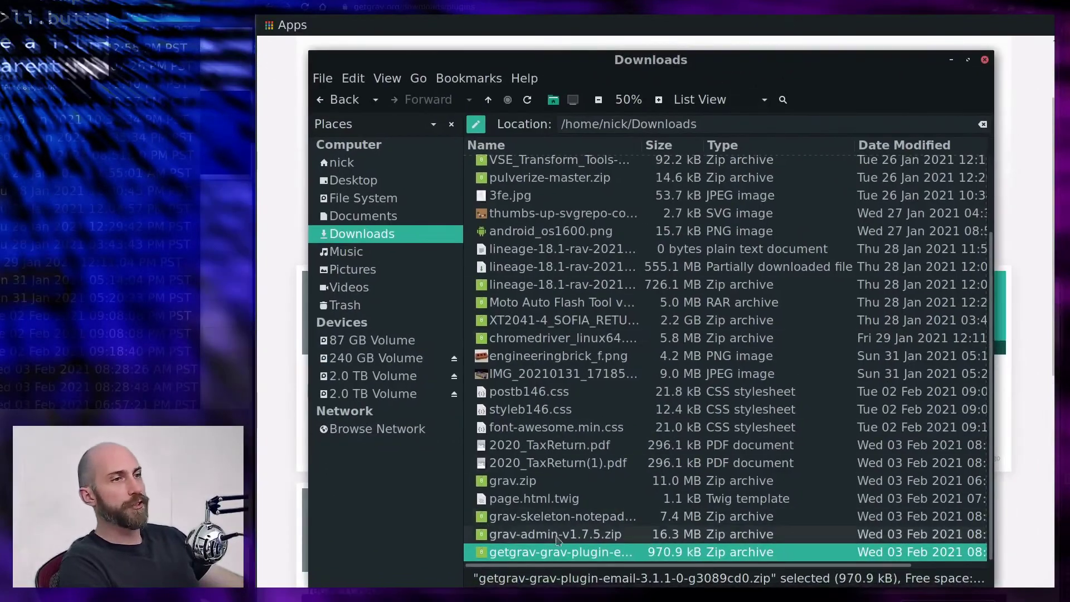
right_click(569, 552)
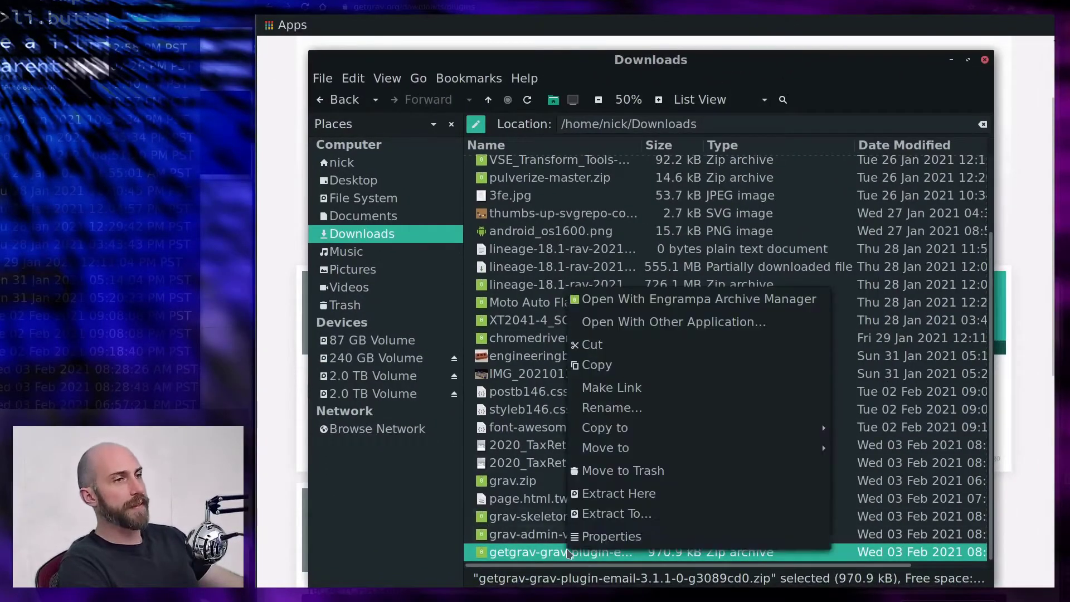
click(603, 495)
scroll(641, 446, up, 3)
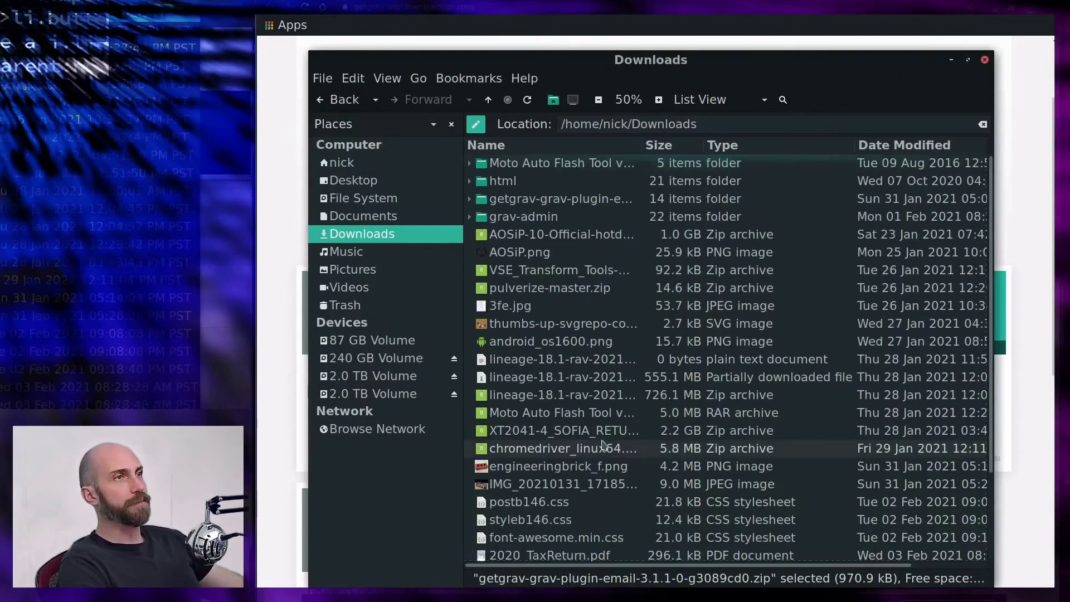
click(532, 202)
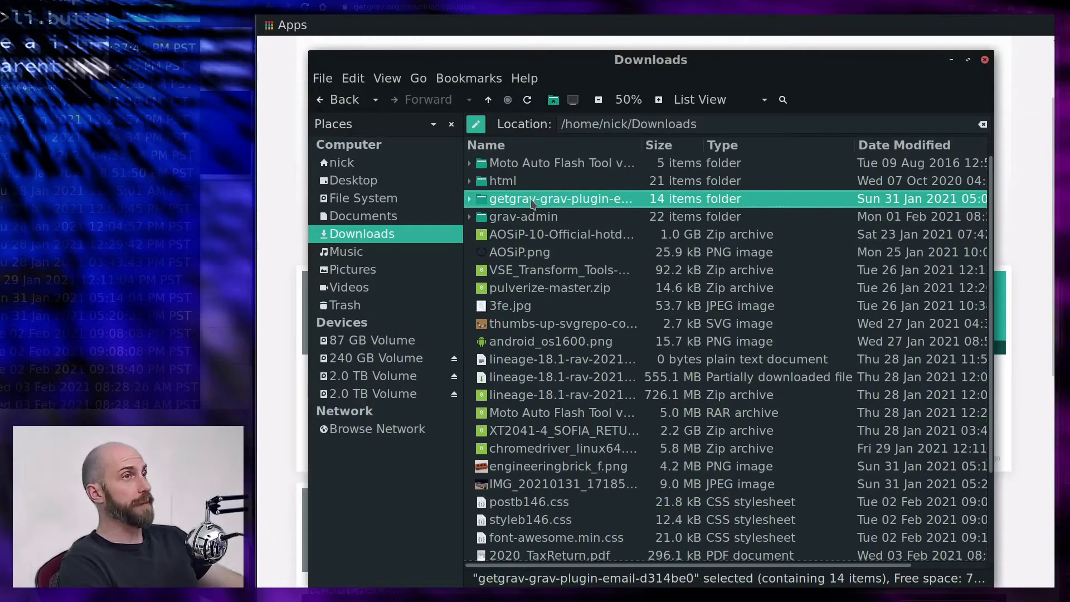
click(533, 199)
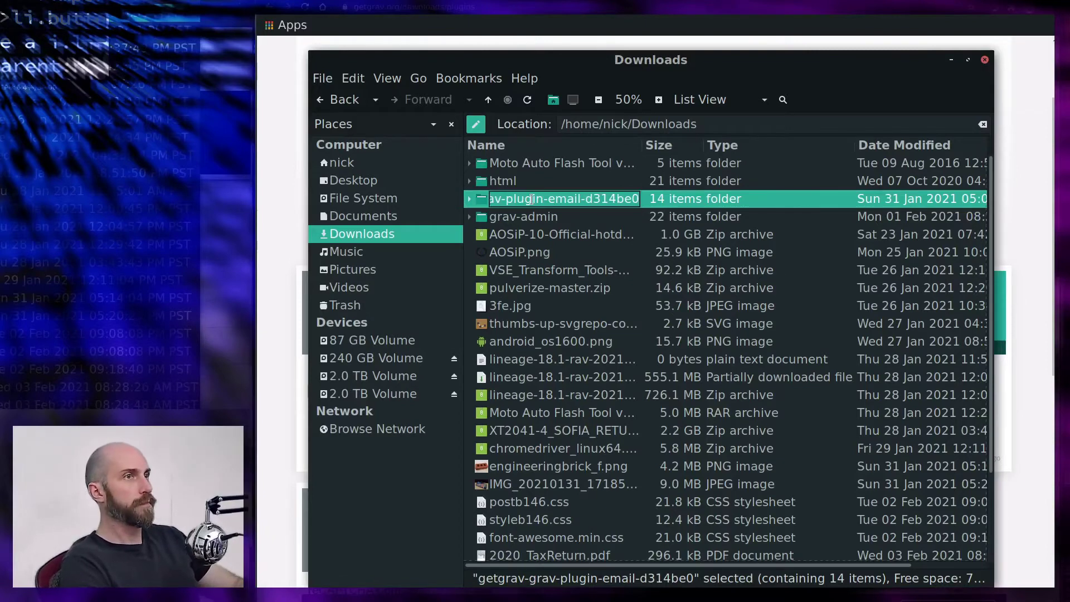
text(email)
key(Return)
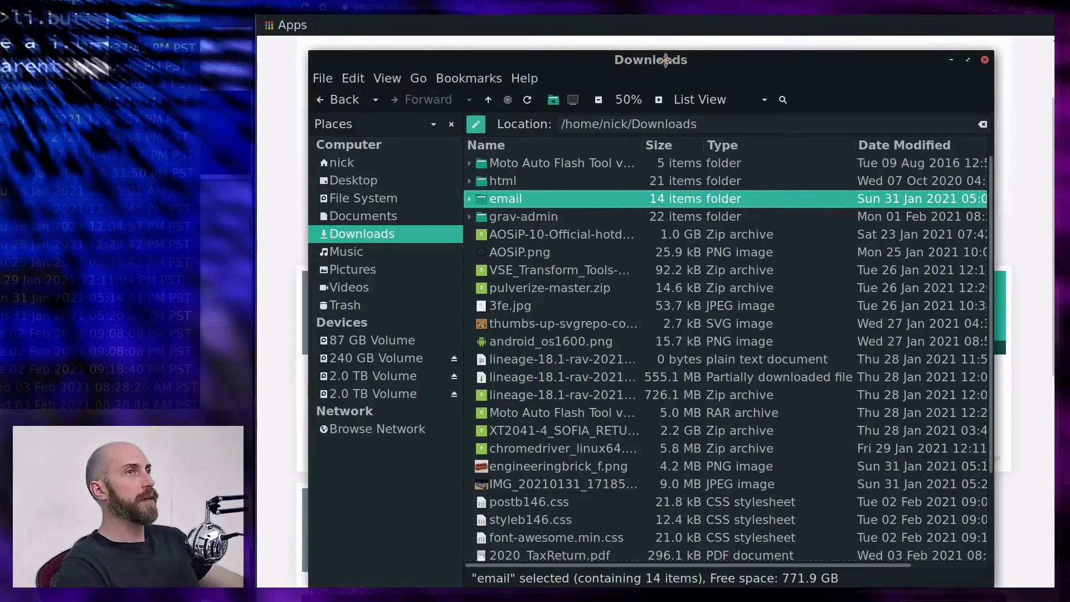
Step: Return to the browser and open the Download Grav page
key(alt+Tab)
scroll(466, 256, up, 3)
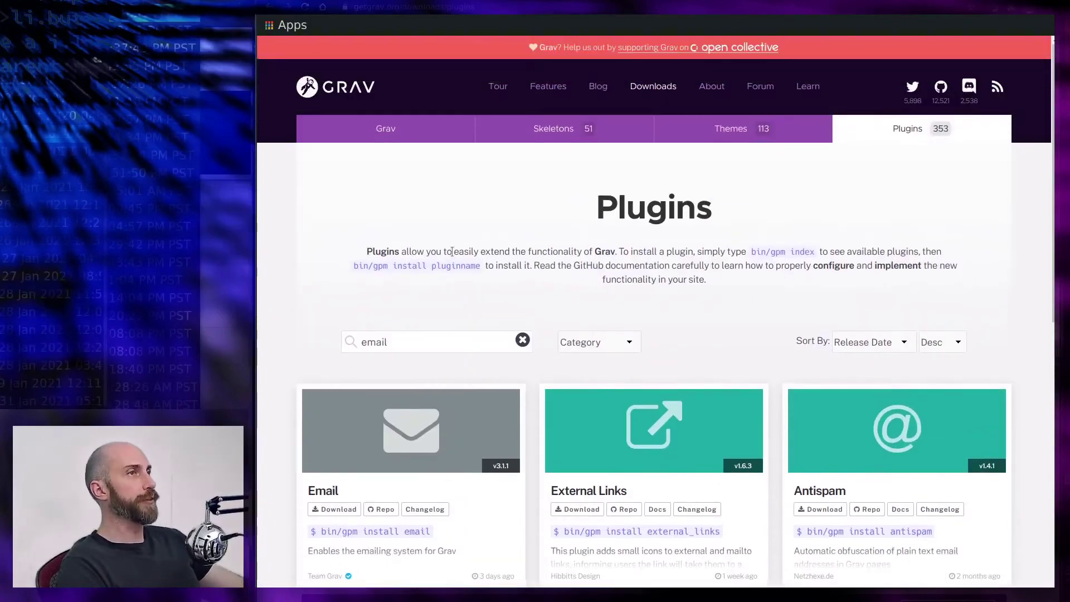
click(431, 137)
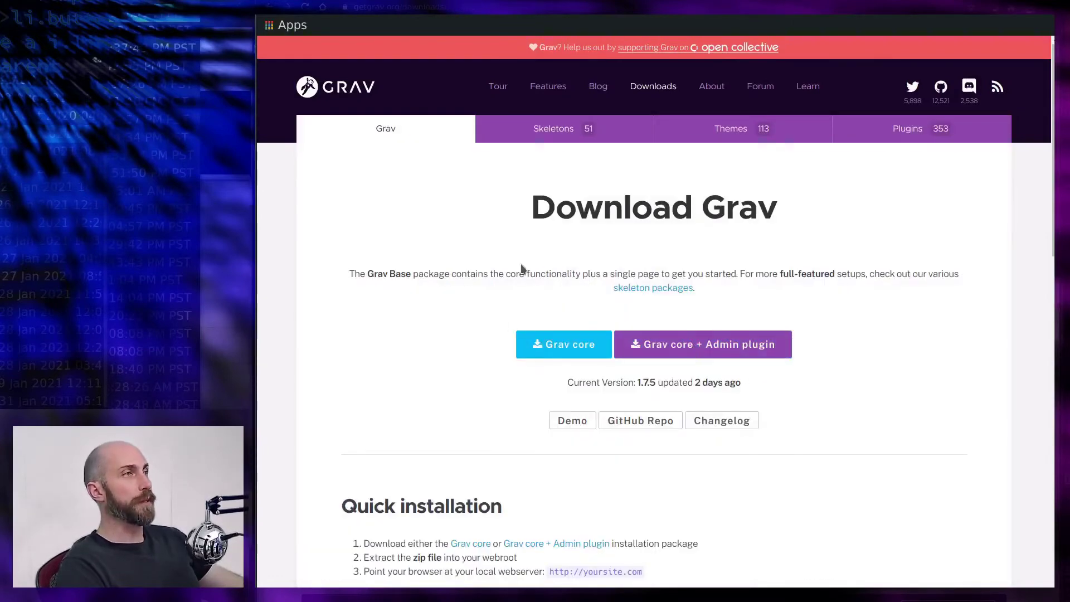
Step: Browse into the grav-admin/user/plugins folder in Caja
key(alt+Tab)
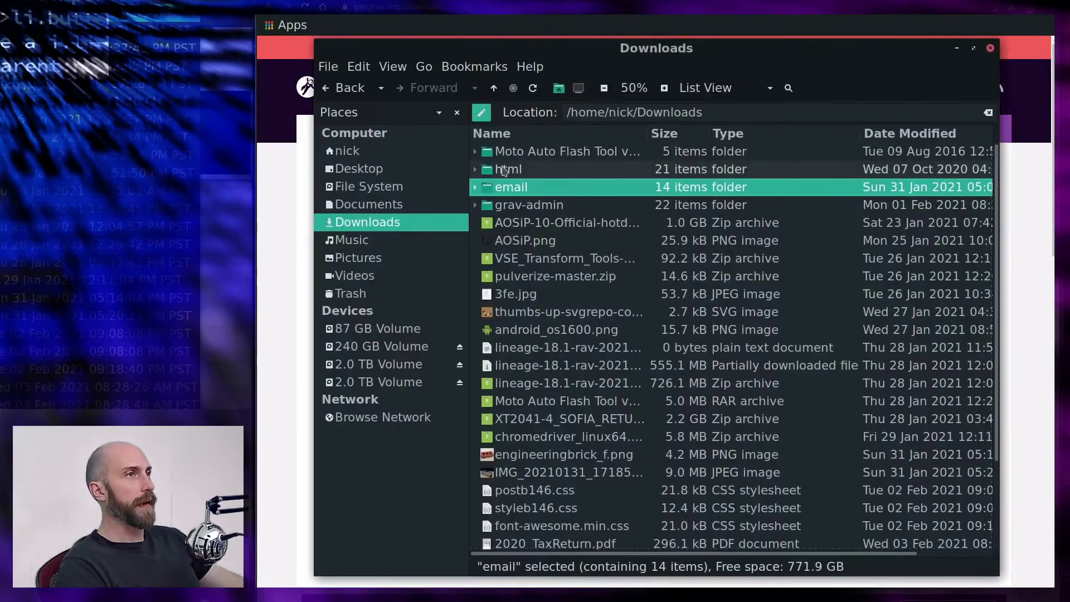
double_click(513, 205)
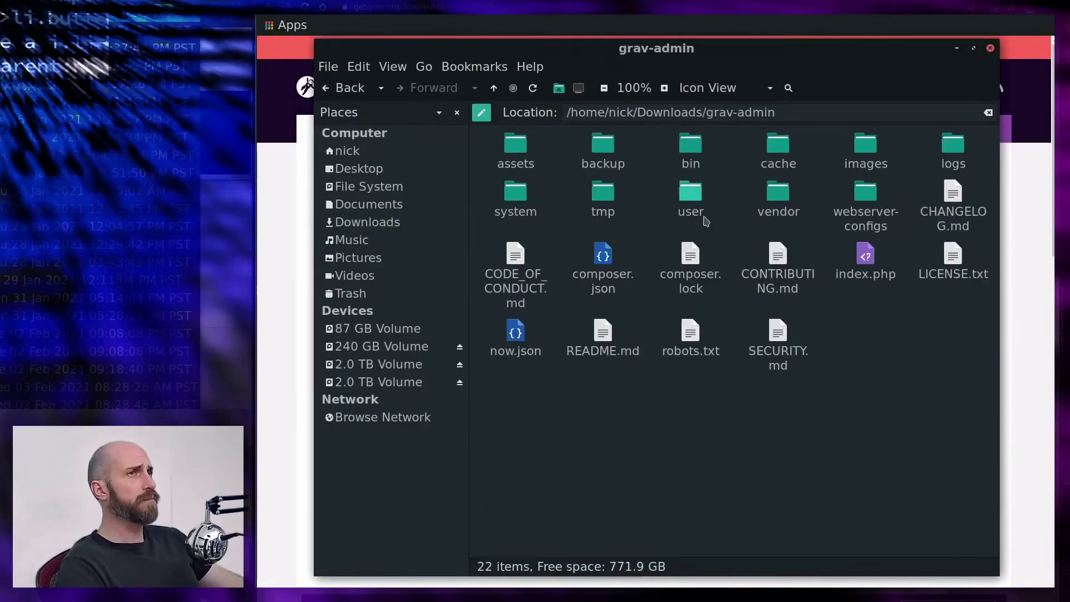
double_click(689, 201)
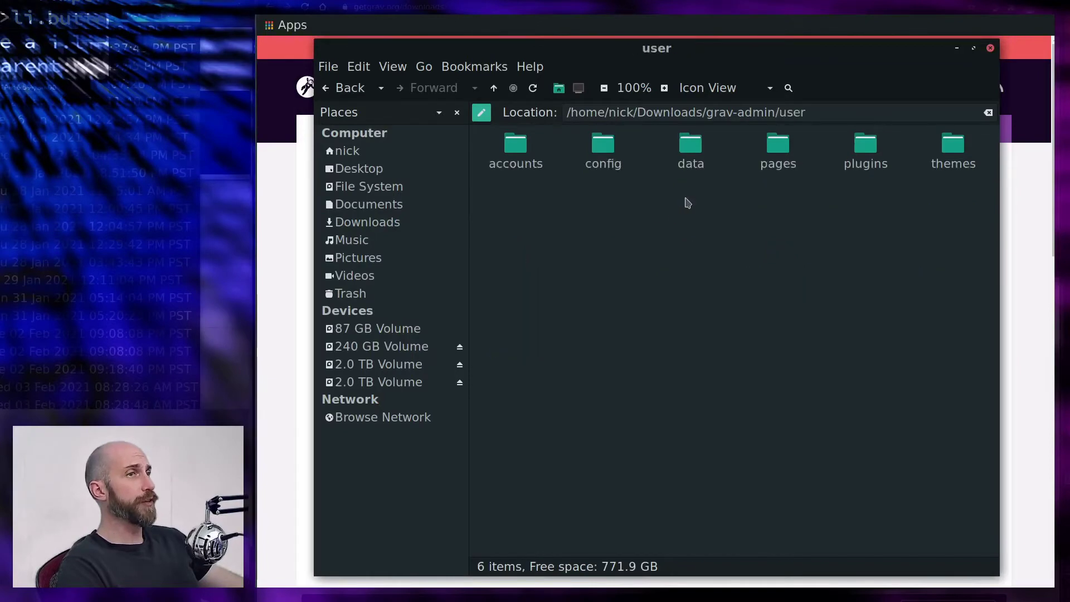
double_click(864, 162)
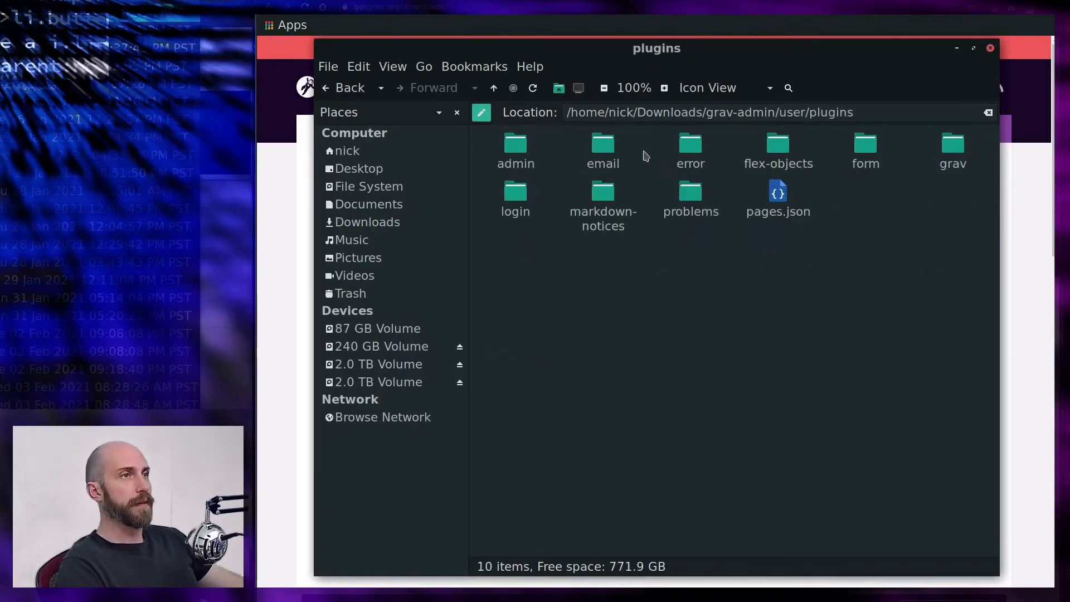
Step: Select the admin, email, form and login plugin folders
click(527, 162)
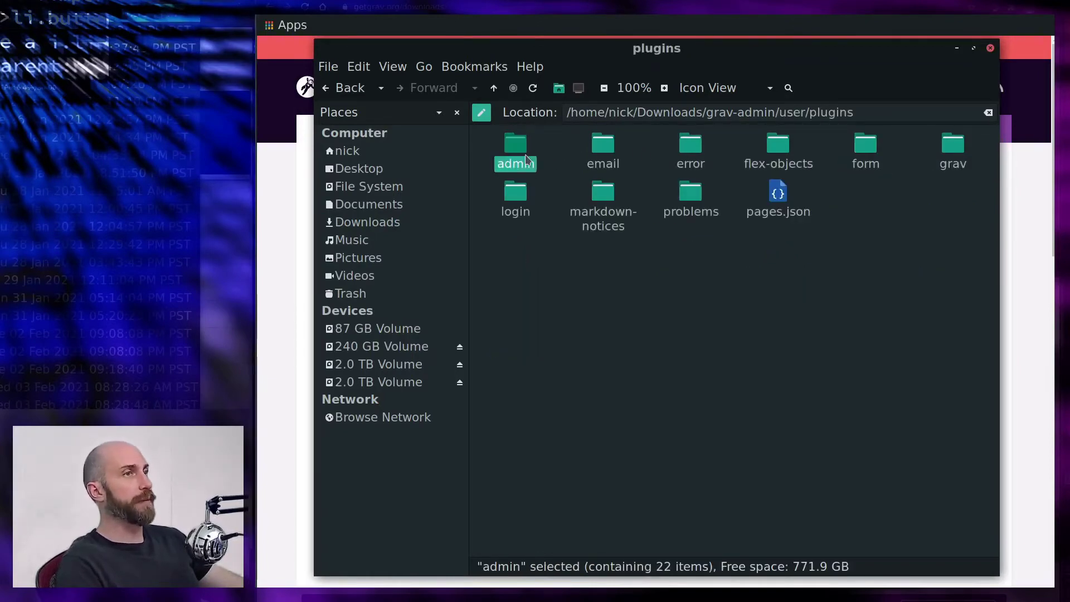
ctrl+click(610, 159)
ctrl+click(875, 159)
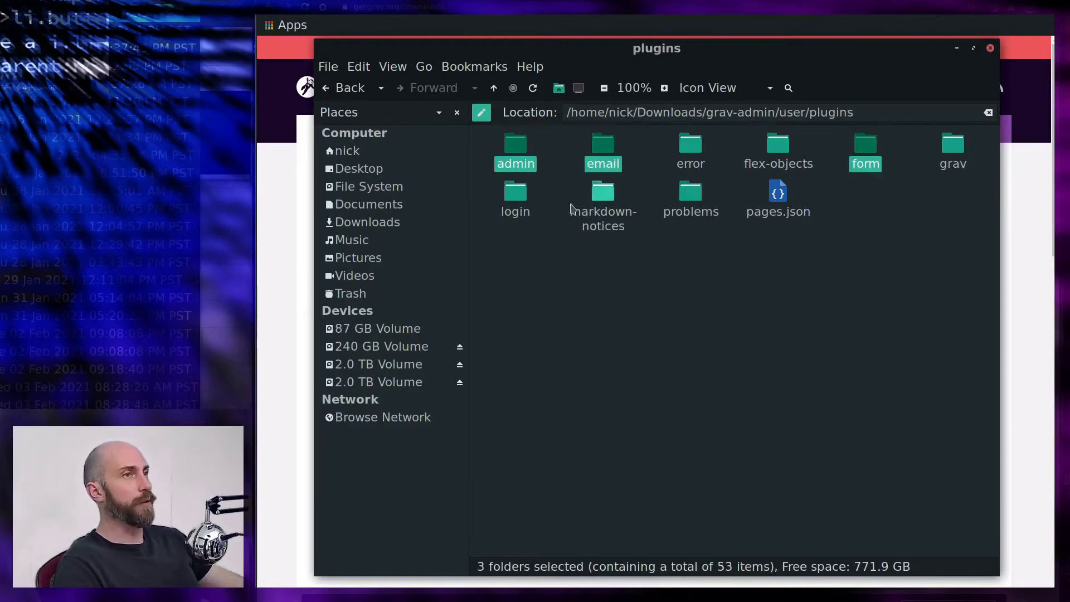
ctrl+click(526, 214)
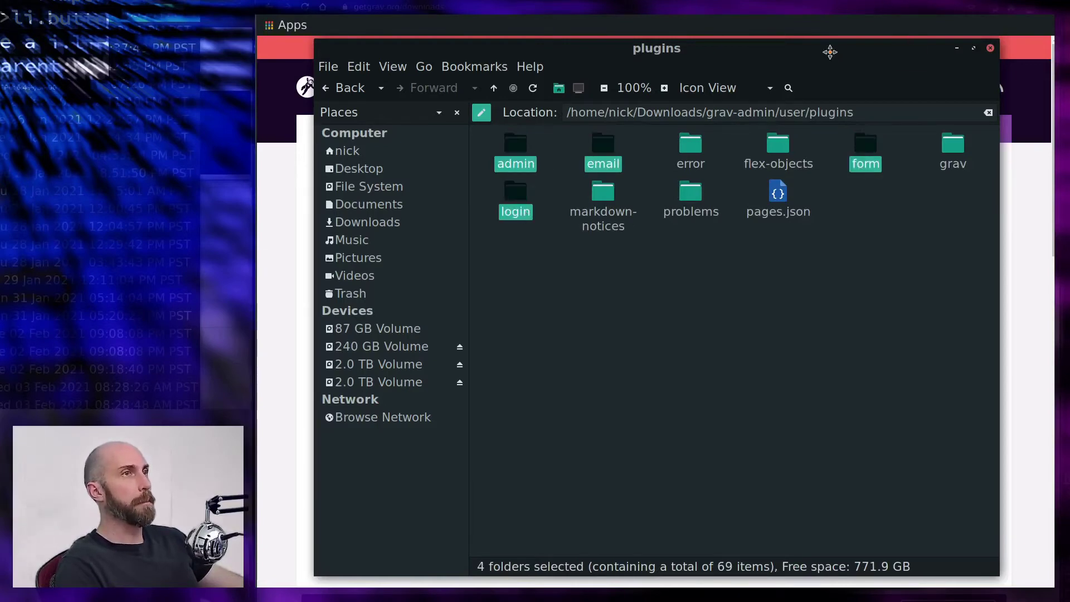
key(alt+Tab)
scroll(464, 349, down, 5)
Step: Bring the FileZilla window to the front from the dock
scroll(435, 312, down, 3)
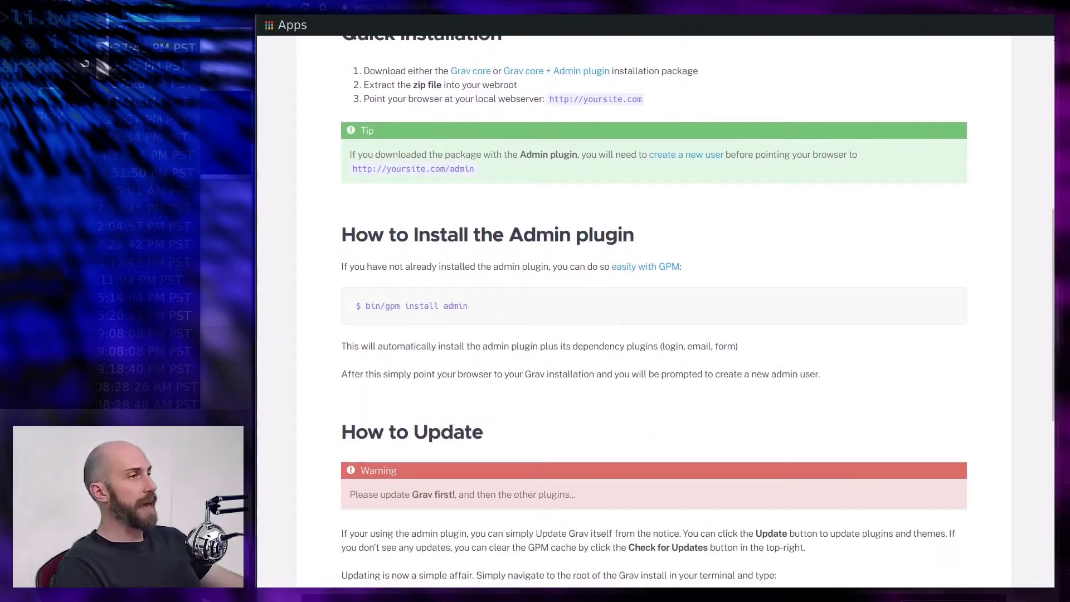
mouse_move(356, 597)
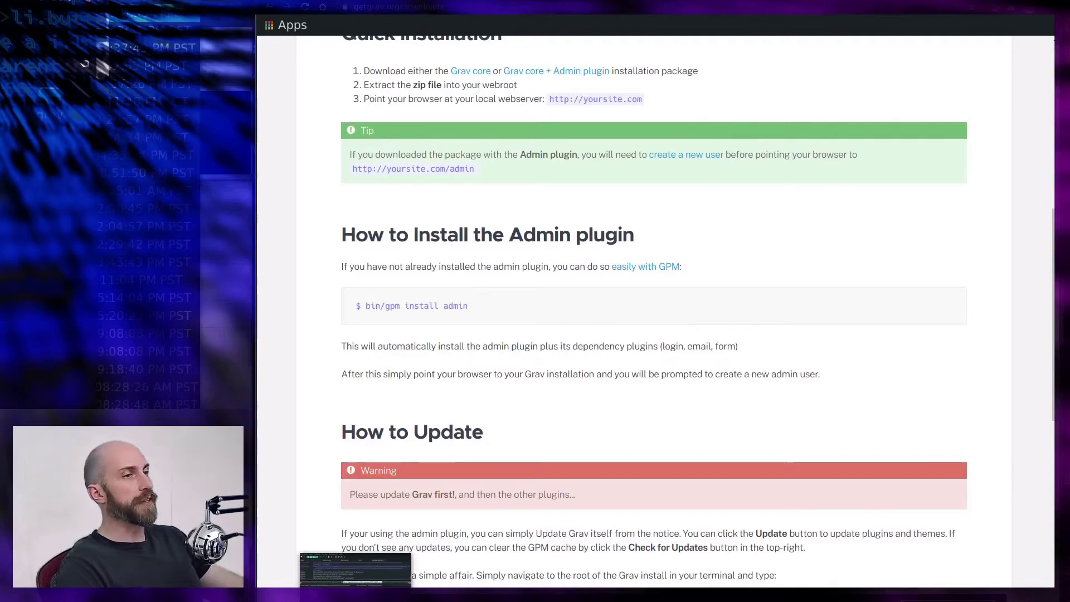
click(356, 569)
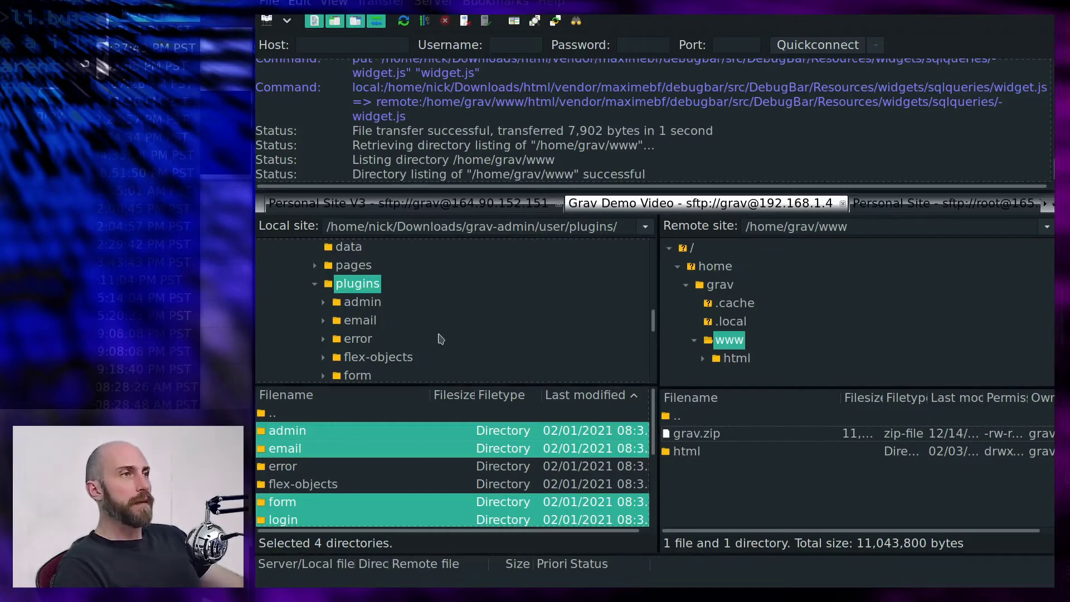
Step: Navigate FileZilla's local tree to the grav-admin/user/plugins folder
scroll(418, 342, up, 3)
scroll(418, 341, up, 6)
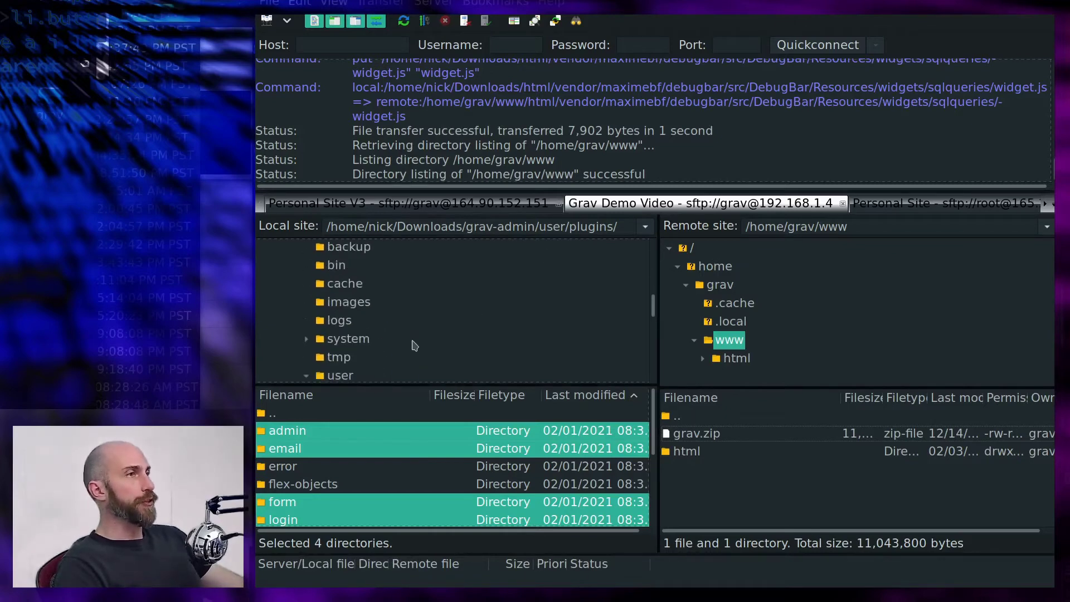
scroll(326, 370, down, 1)
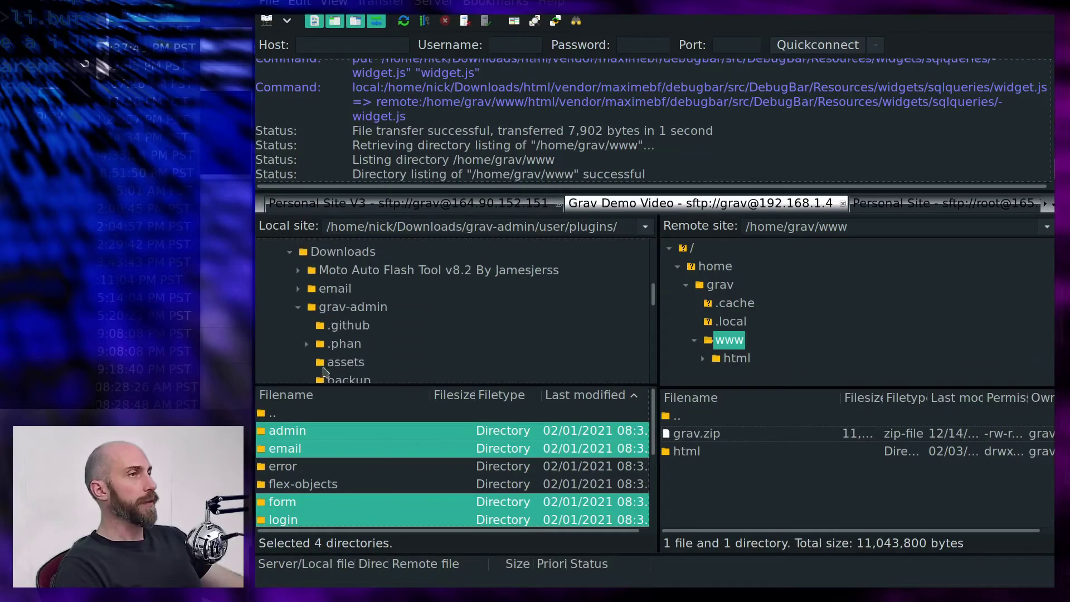
click(298, 308)
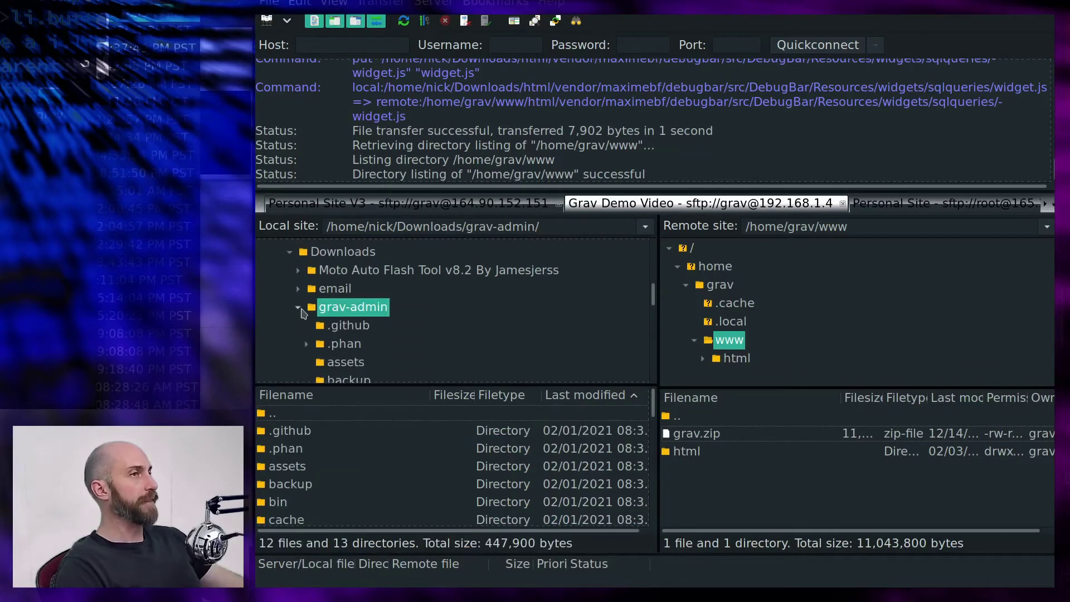
click(299, 309)
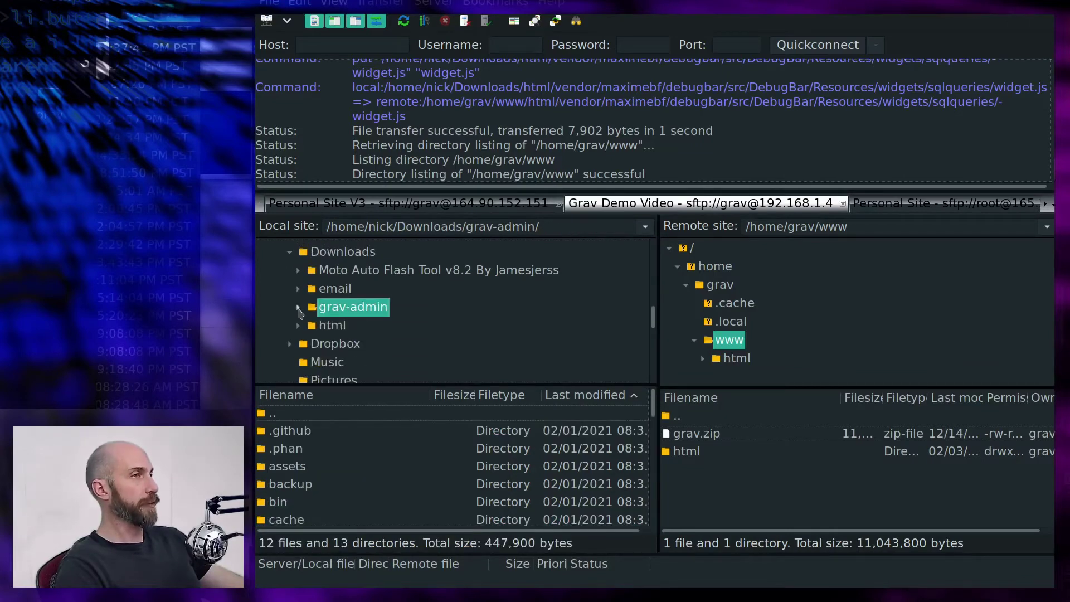
click(298, 310)
scroll(307, 304, down, 3)
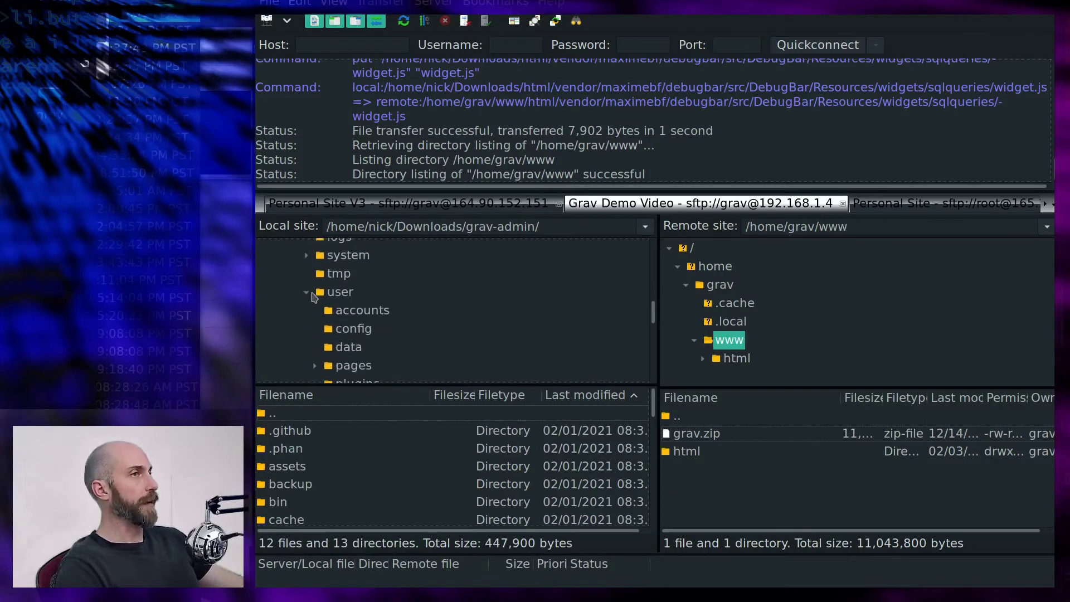
scroll(346, 323, down, 5)
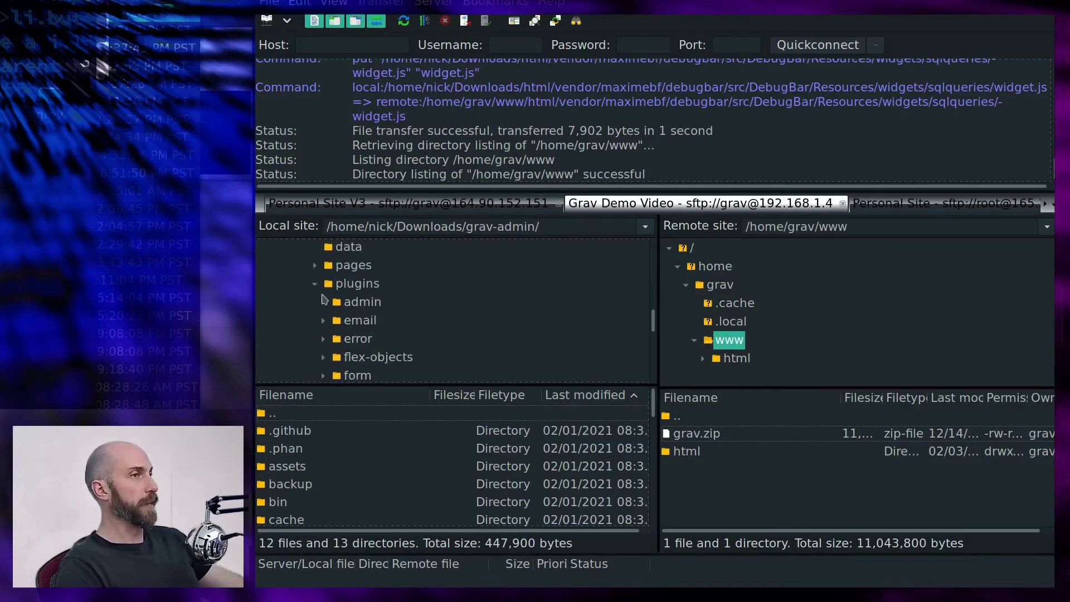
click(357, 302)
click(359, 321)
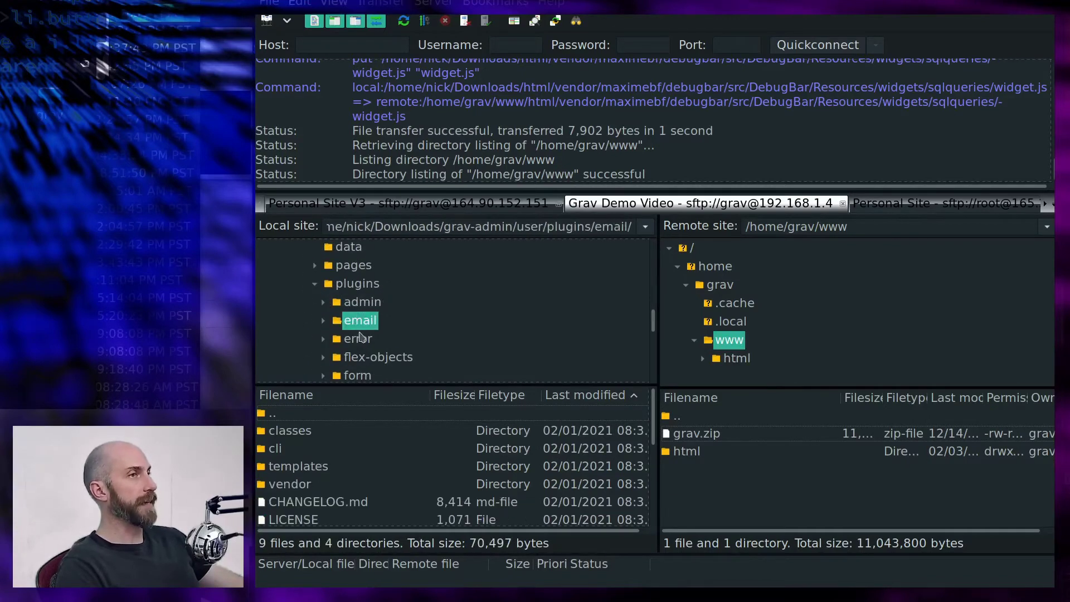
click(337, 286)
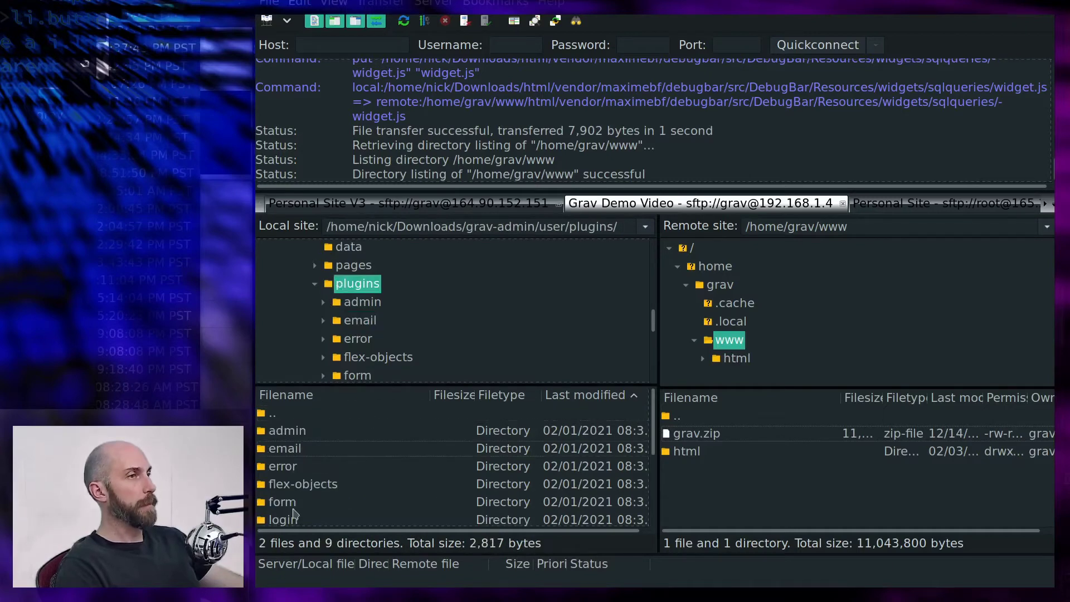
Step: Select the local admin, email, form and login plugin folders
click(278, 433)
ctrl+click(282, 450)
scroll(309, 457, down, 2)
scroll(312, 449, up, 1)
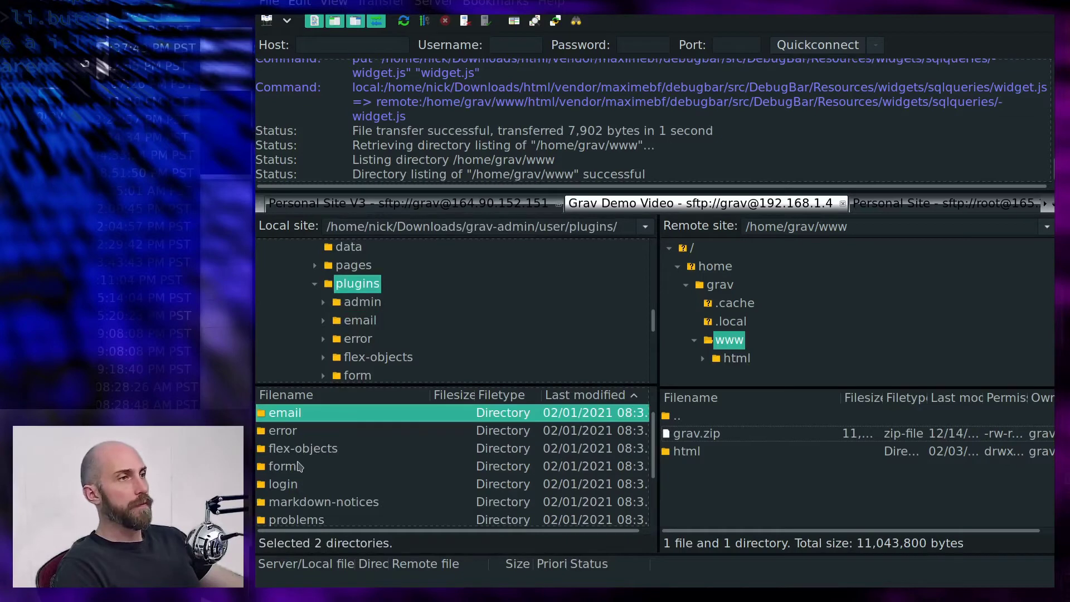
ctrl+click(300, 467)
ctrl+click(295, 485)
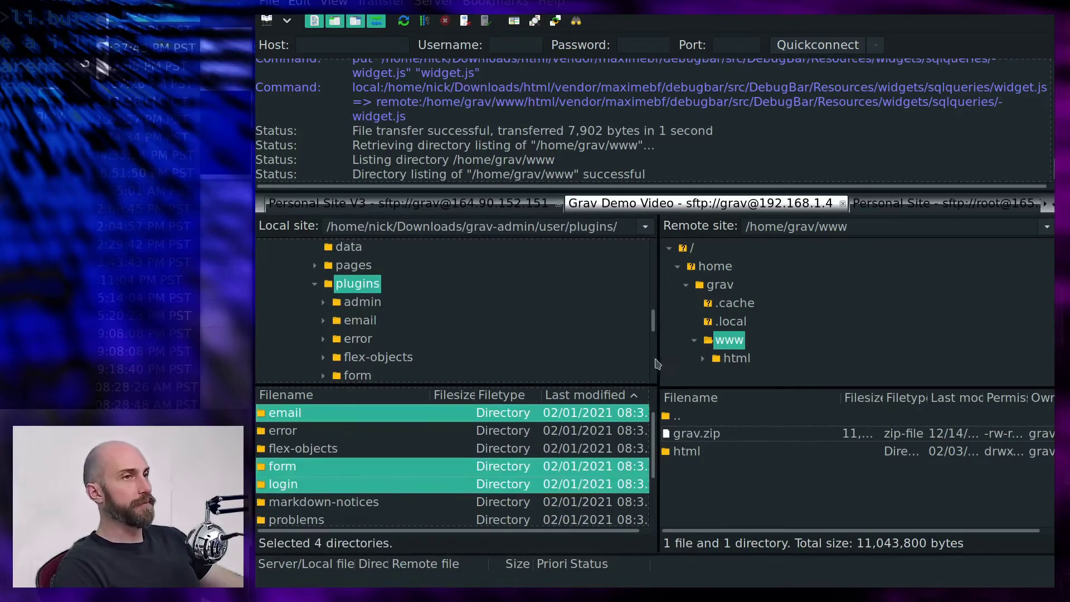
Step: Open the server's html/user/plugins folder and upload the four plugin folders into it
click(702, 361)
scroll(724, 351, down, 3)
scroll(736, 346, down, 1)
click(711, 330)
scroll(716, 326, down, 3)
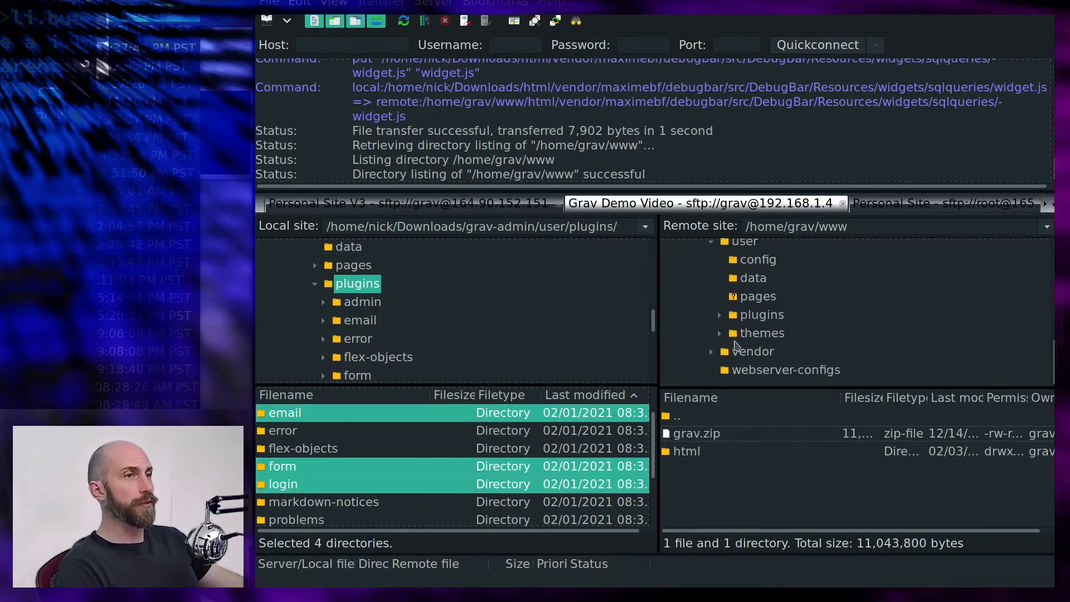
click(719, 317)
scroll(724, 323, down, 3)
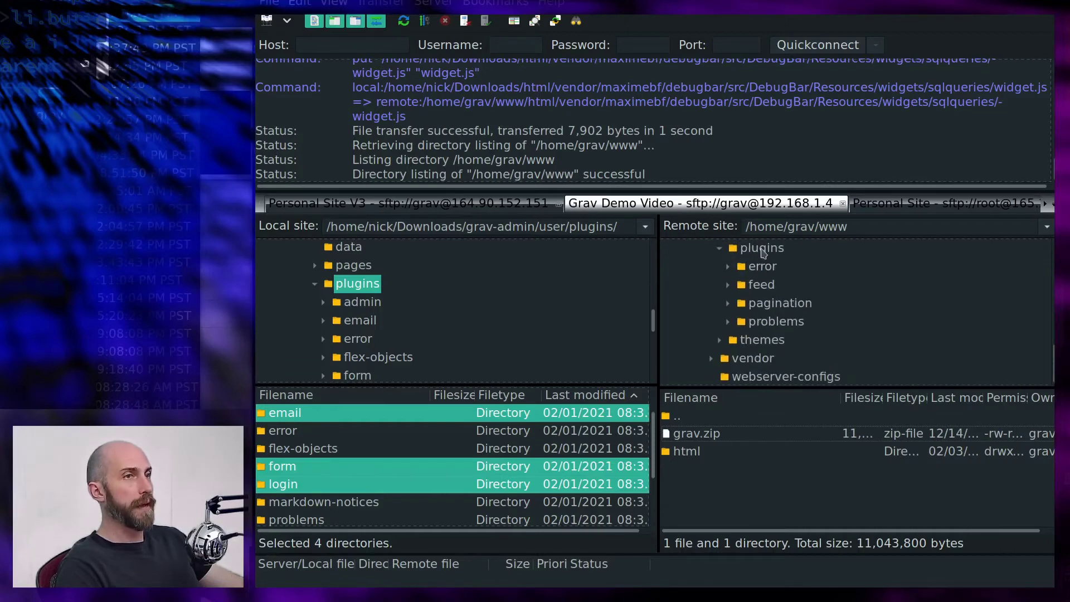
click(761, 249)
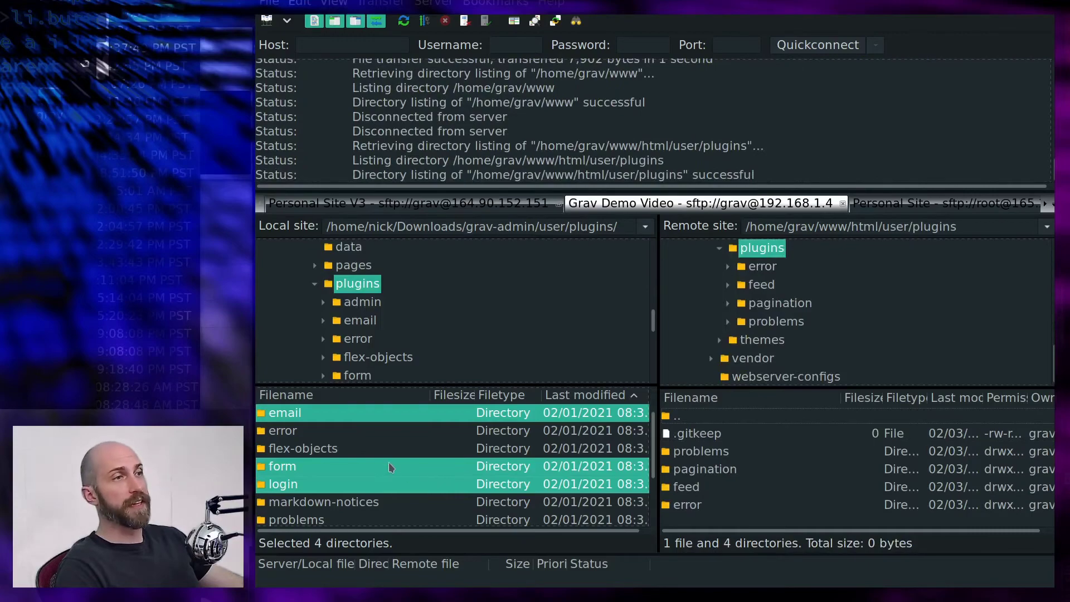
drag(392, 469, 711, 524)
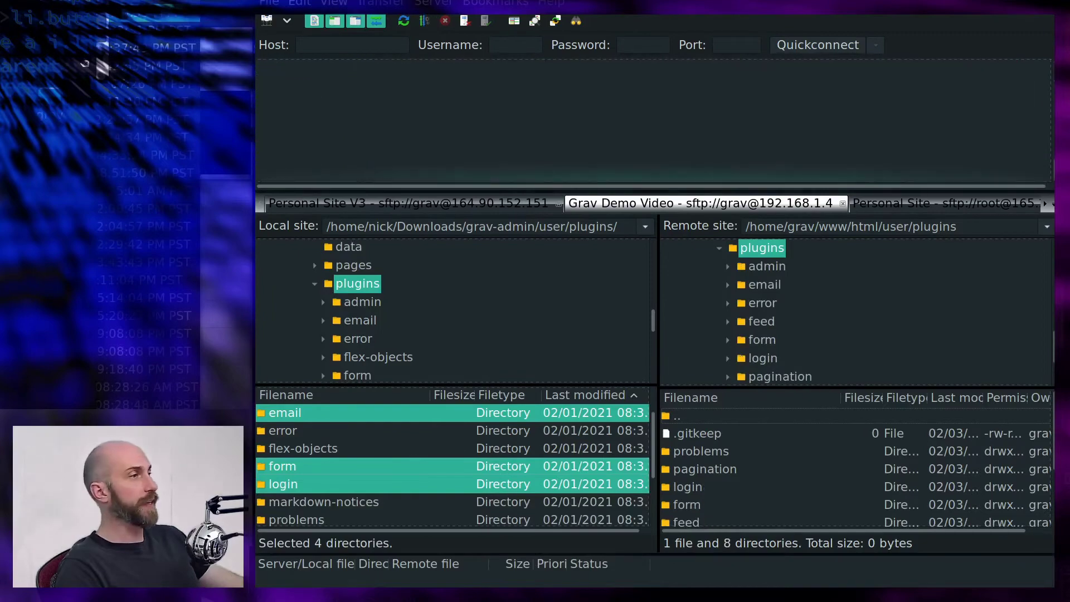
Step: Go to the /admin page of the local Blogging is Fun Grav site in Chrome
key(alt+Tab)
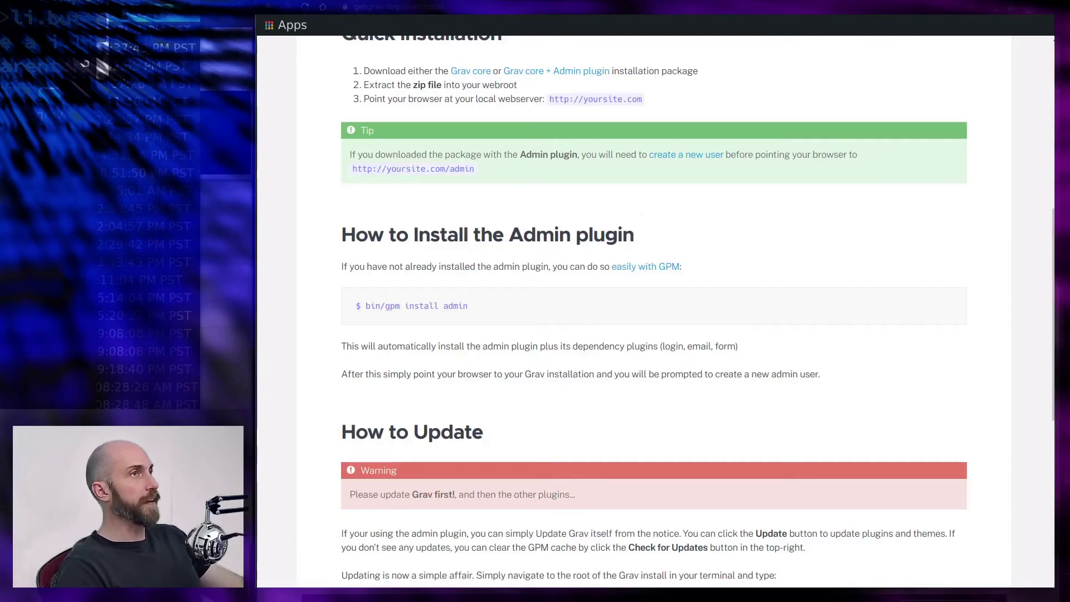
key(ctrl+Tab)
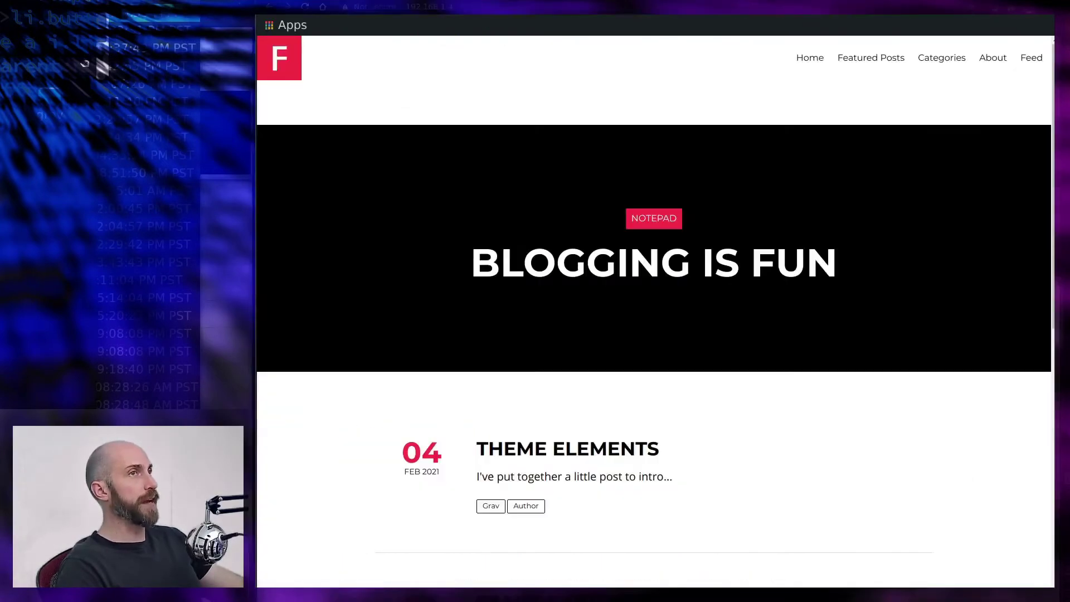
click(476, 11)
click(475, 11)
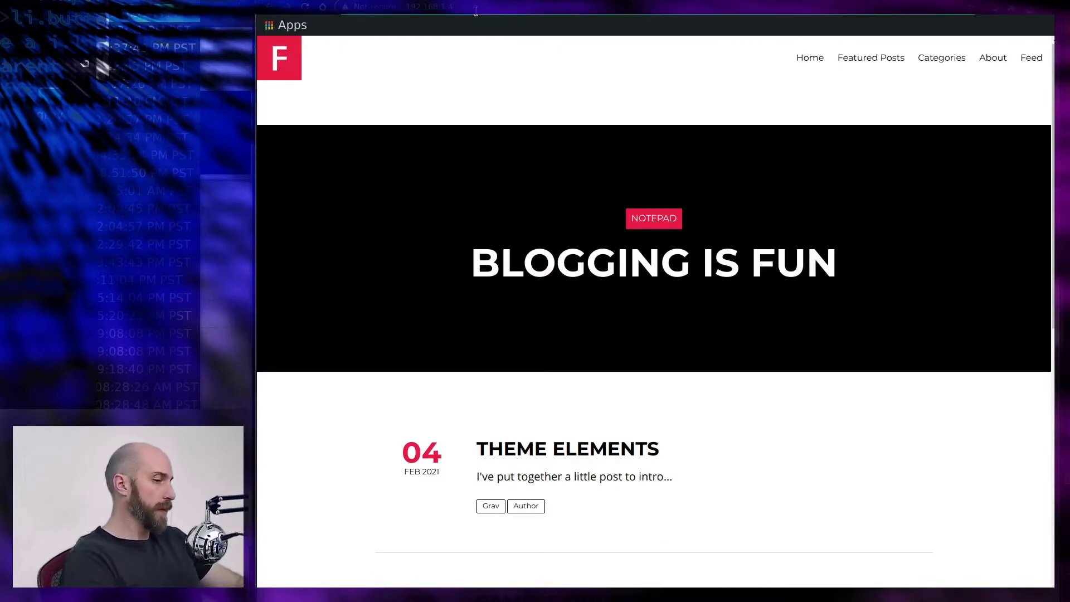
text(/admin)
key(Return)
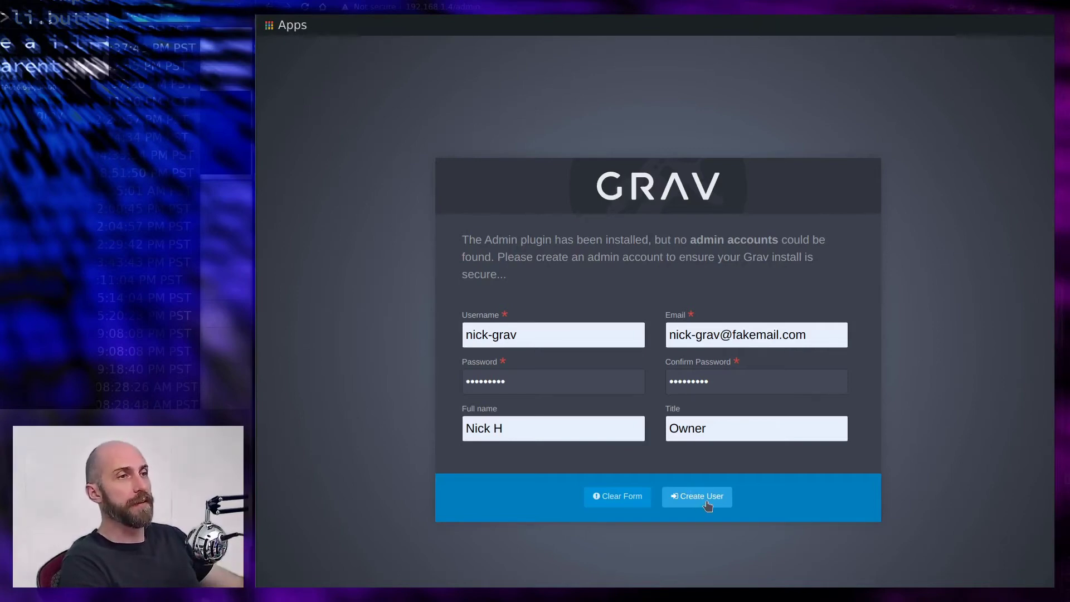
Step: Create the Owner admin account, then install and enable the Flex Objects plugin
click(708, 504)
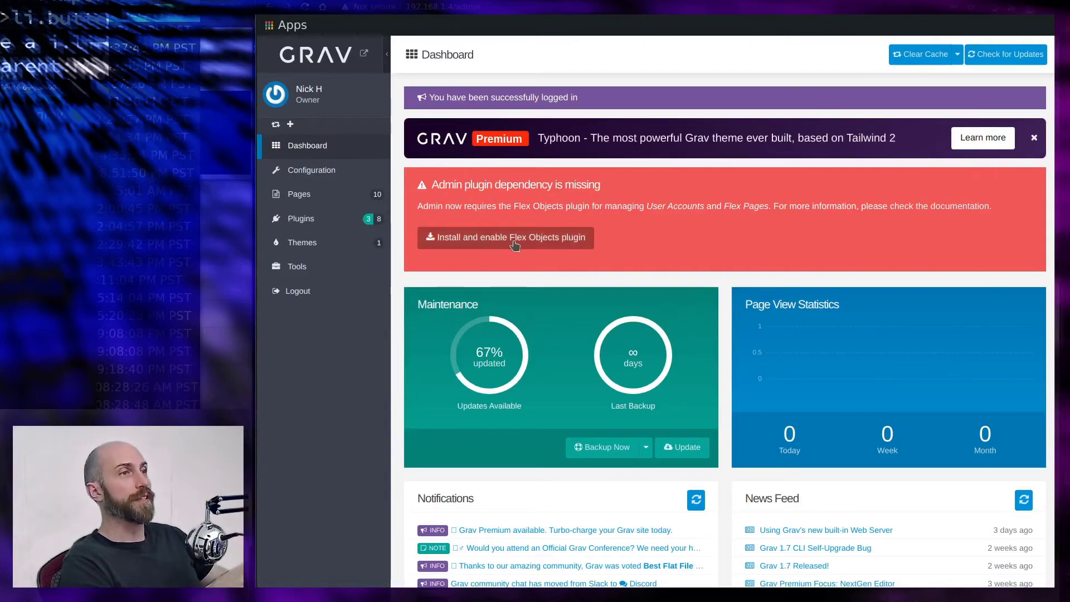
click(547, 247)
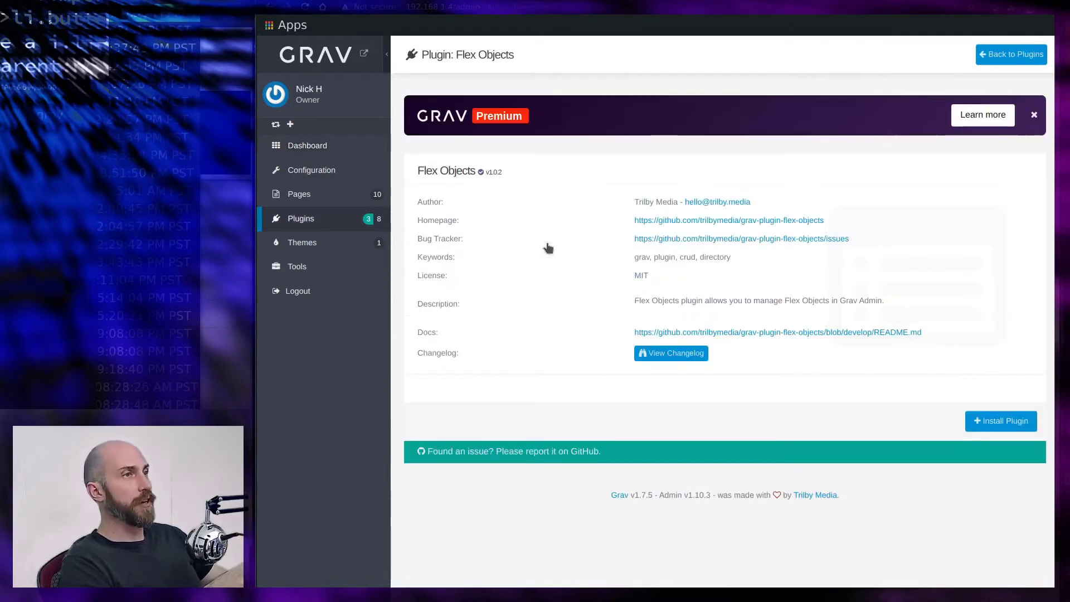
click(1010, 424)
click(794, 397)
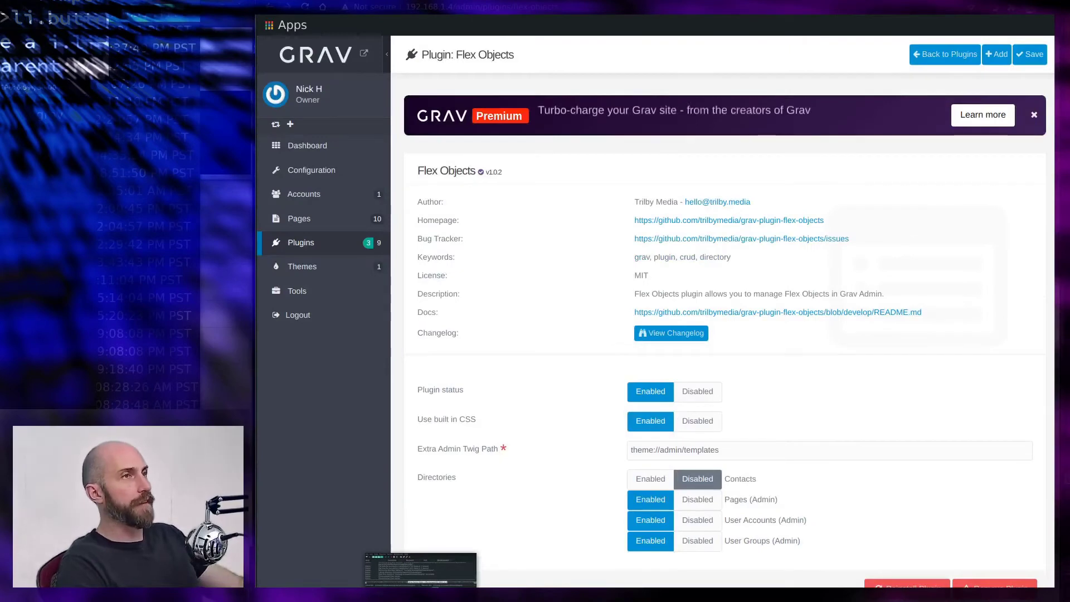
Step: Show the Installed Plugins list, with updates flagged for Error, Feed and Login
click(335, 241)
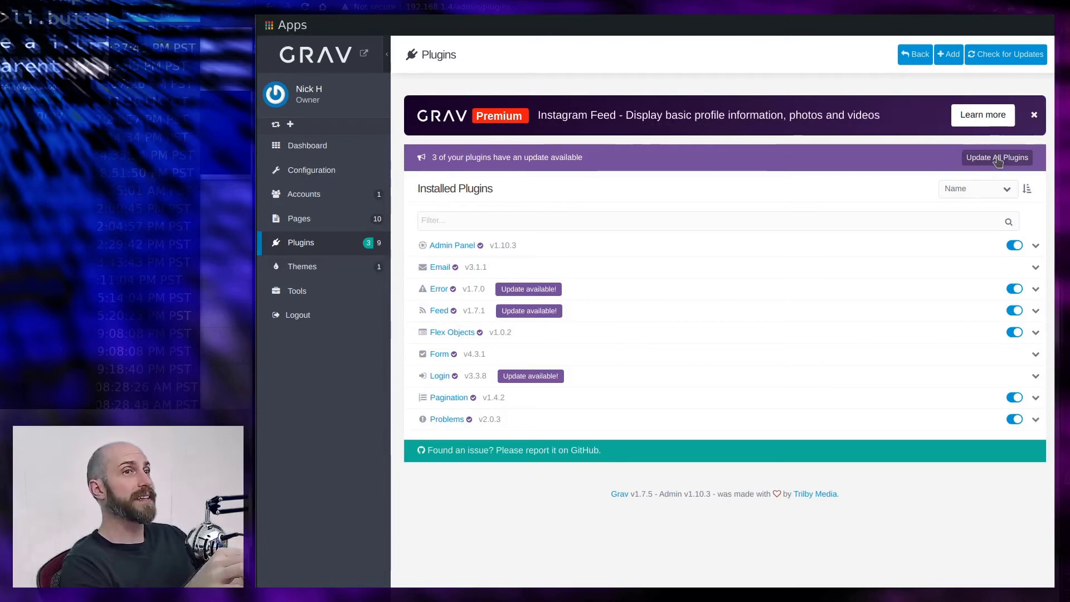
Step: Update all plugins: Error to v1.7.1, Feed to v1.8.0 and Login to v3.4.0
click(997, 158)
click(799, 410)
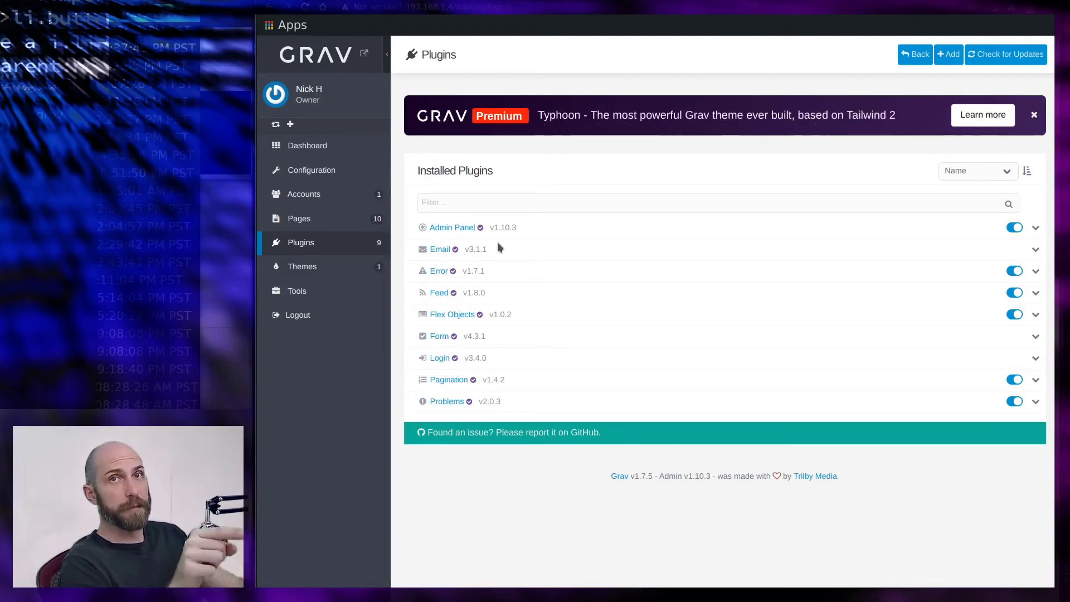
mouse_move(385, 597)
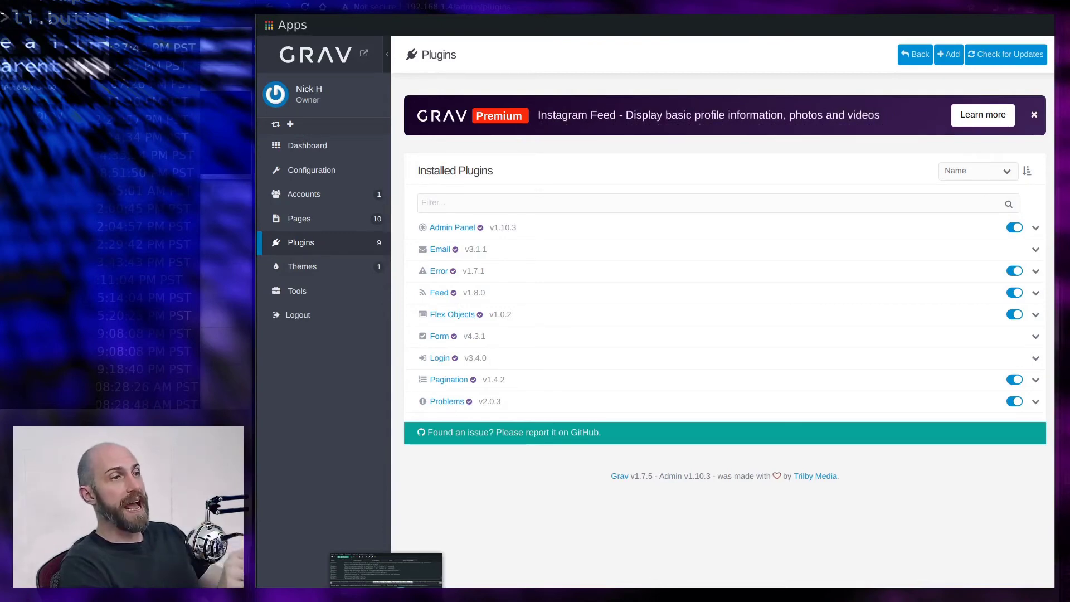
Step: Check the remote flex-objects folder on the Grav Demo server in FileZilla, then return to Grav
click(385, 569)
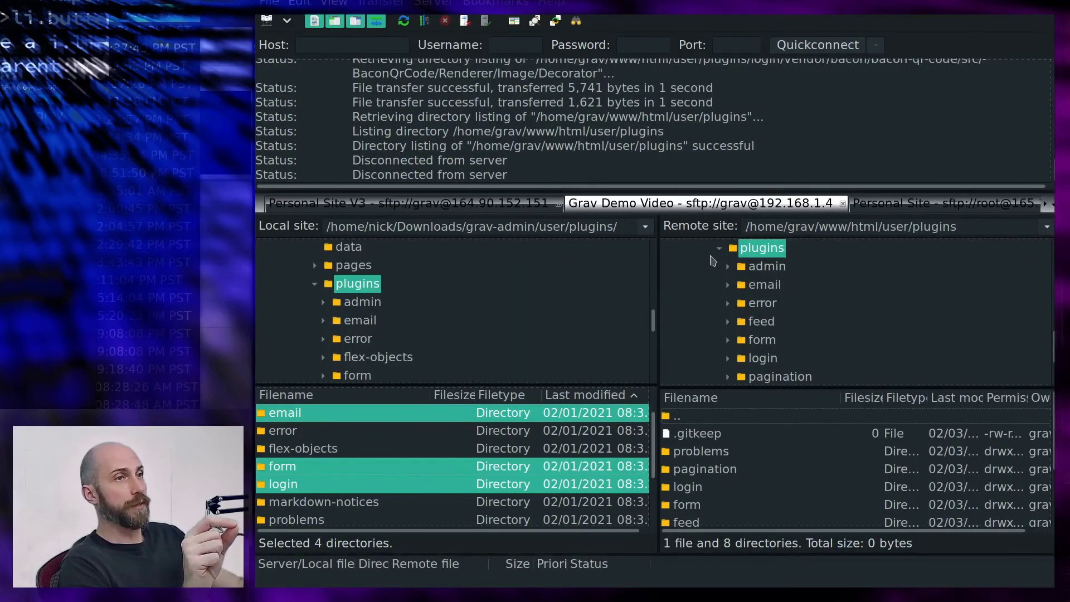
key(ctrl+Tab)
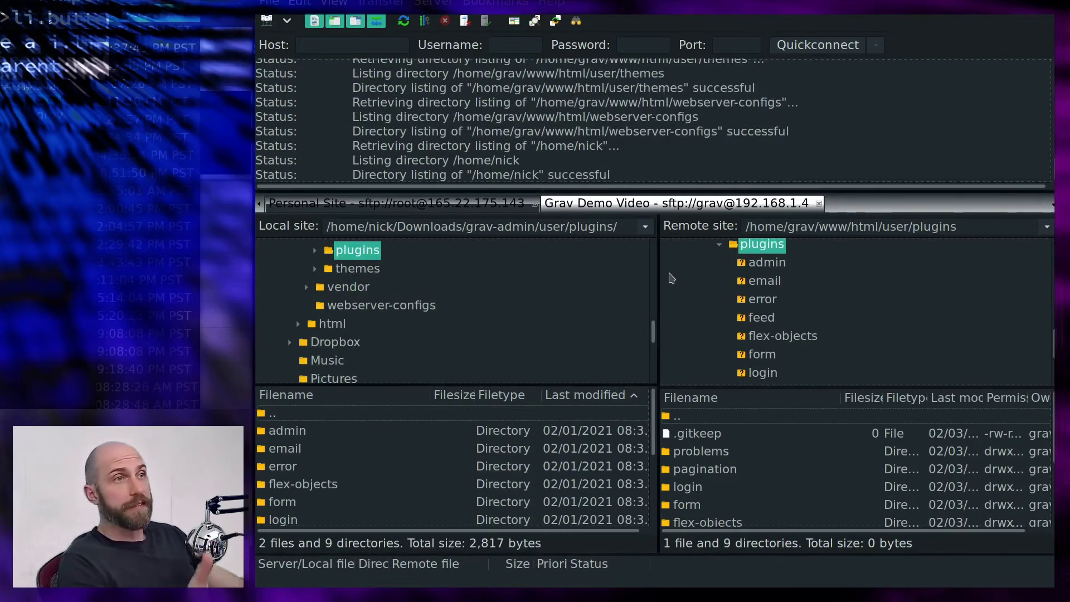
click(764, 341)
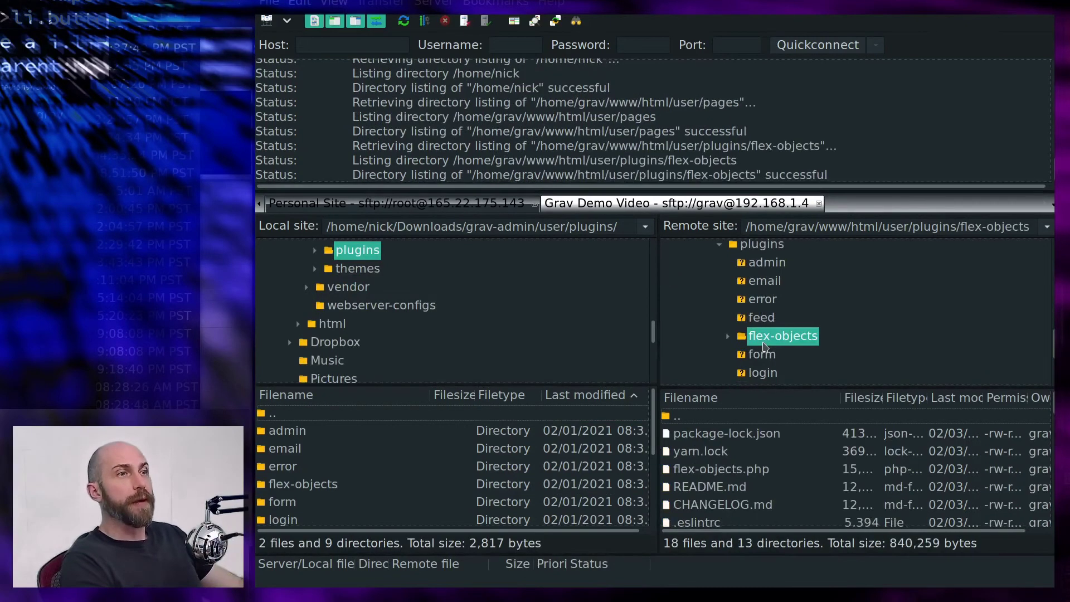
scroll(763, 346, down, 1)
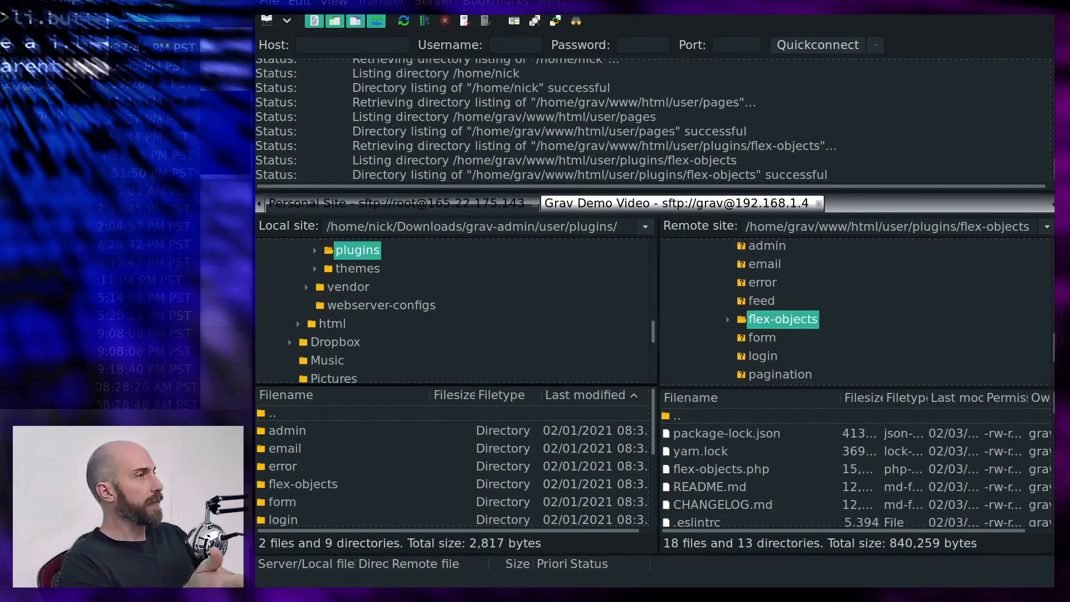
key(alt+Tab)
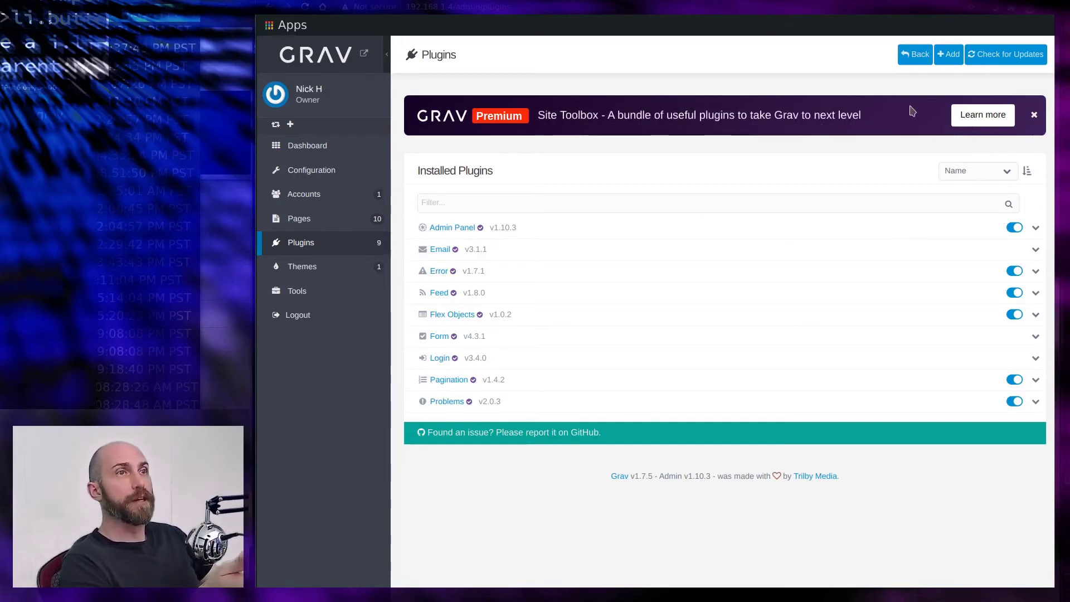
Step: Filter the available plugins by 'seo' to list Auto SEO, SEO and Social & SEO Meta Tags
click(947, 58)
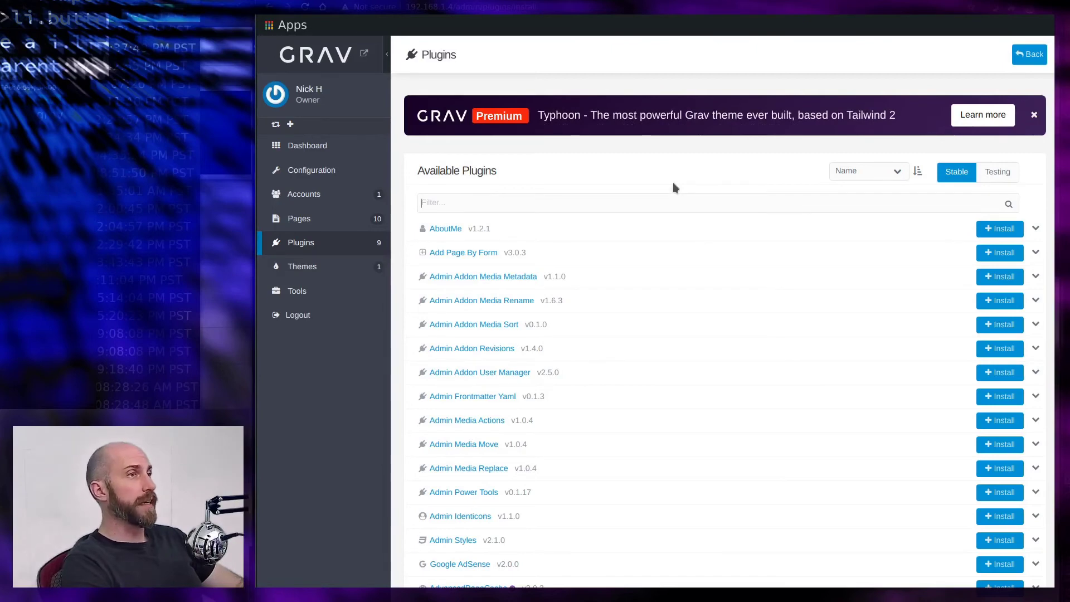
text(seo)
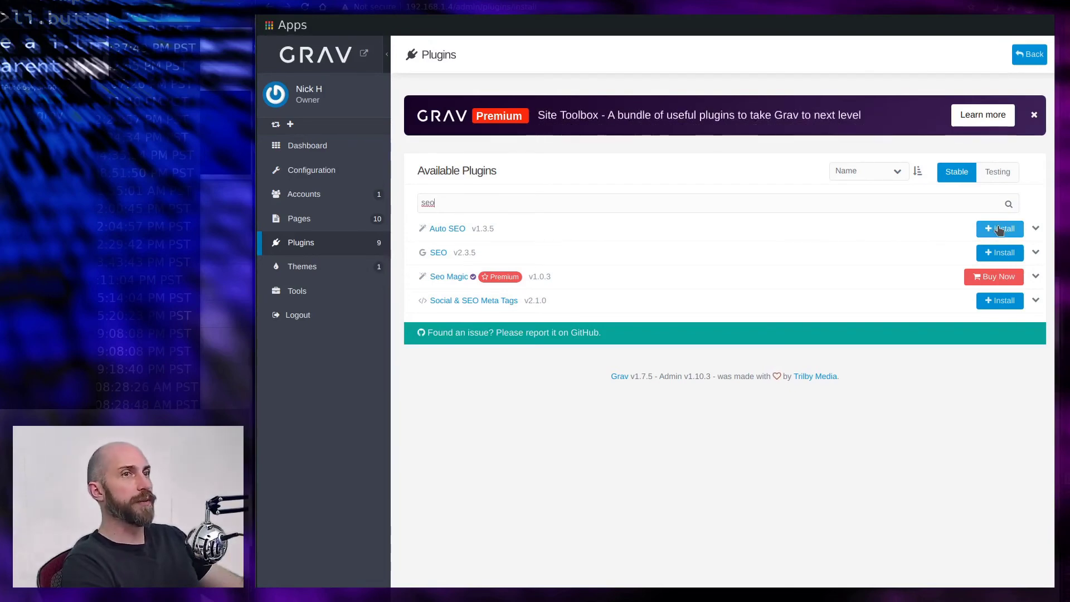
Step: Install Auto SEO v1.3.5, review its settings, and return to the Installed Plugins list
click(997, 228)
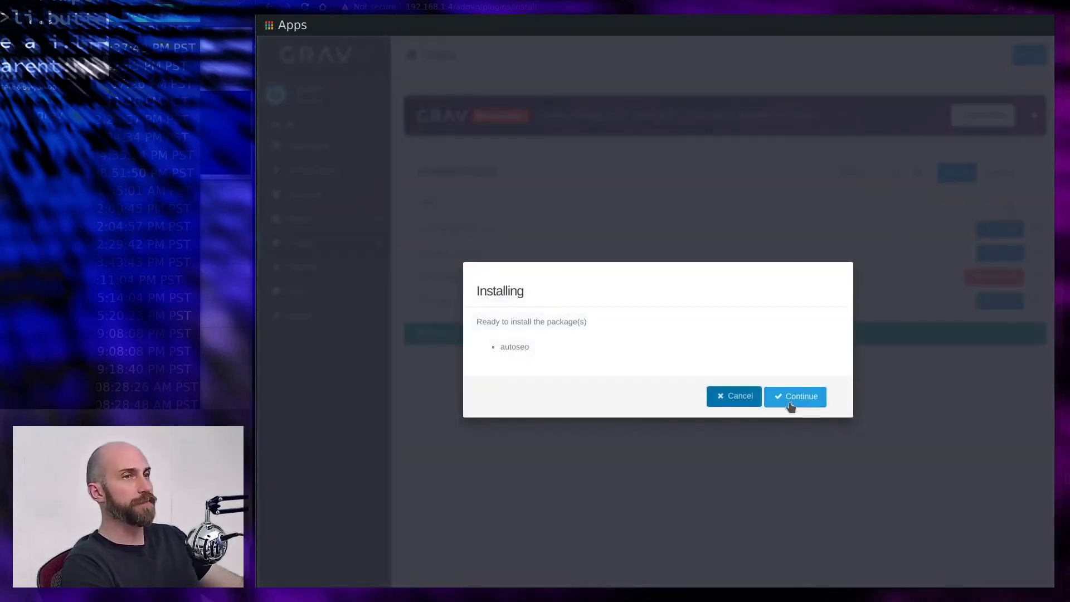
click(791, 399)
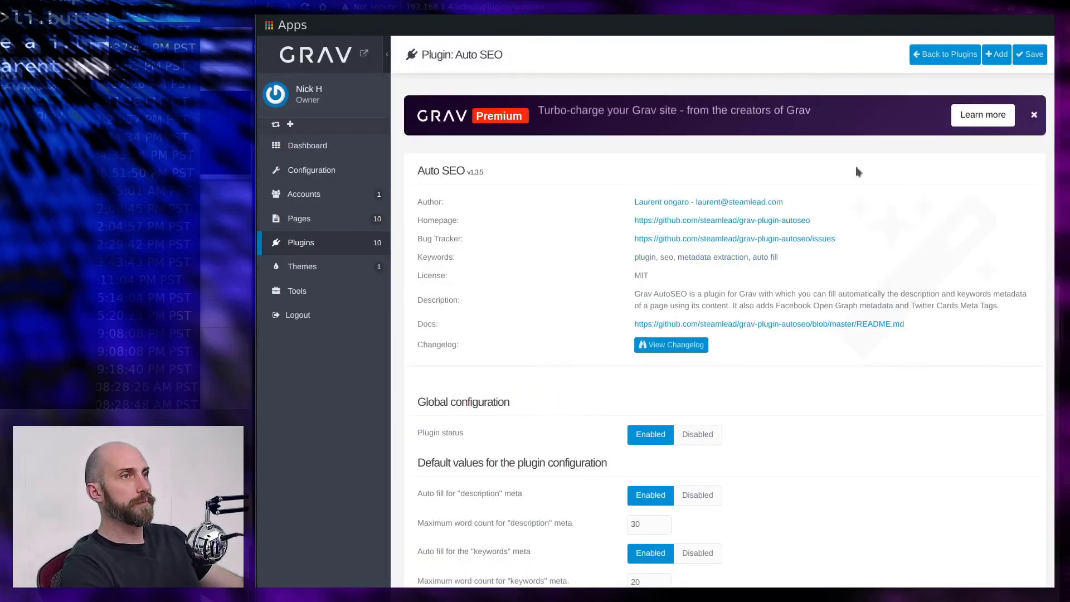
scroll(768, 291, down, 3)
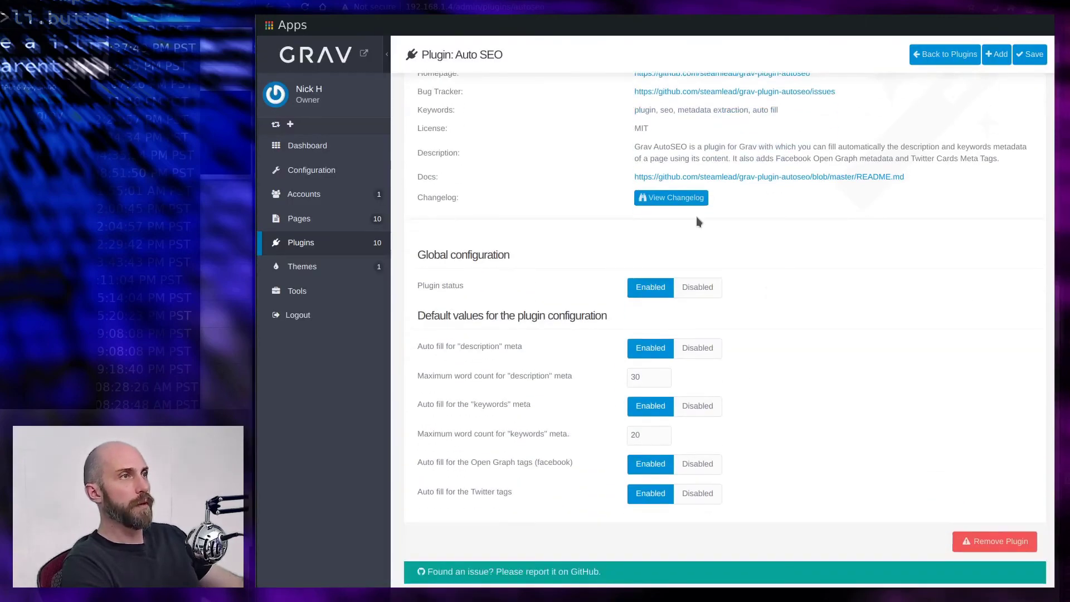
scroll(696, 217, up, 5)
click(302, 243)
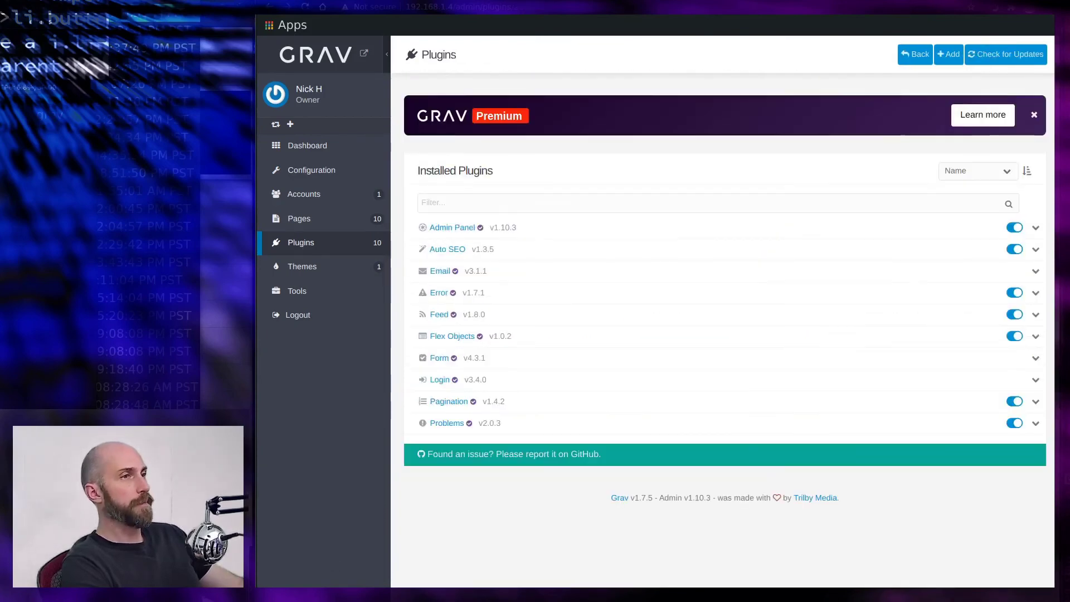
Step: Refresh the remote plugins folder in FileZilla and open the new autoseo folder (10 files)
key(alt+Tab)
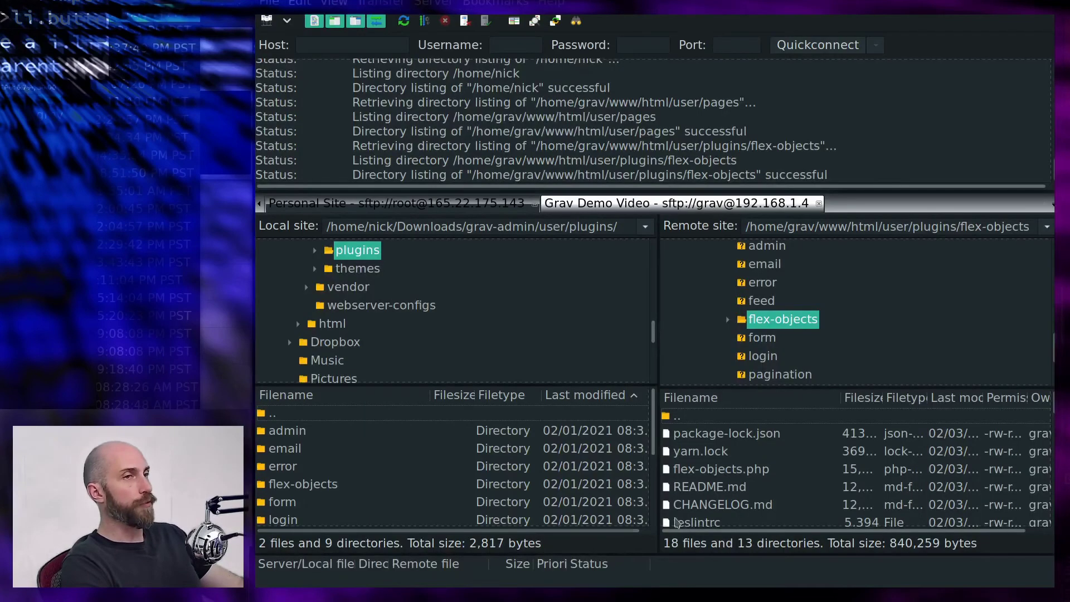
scroll(758, 304, up, 1)
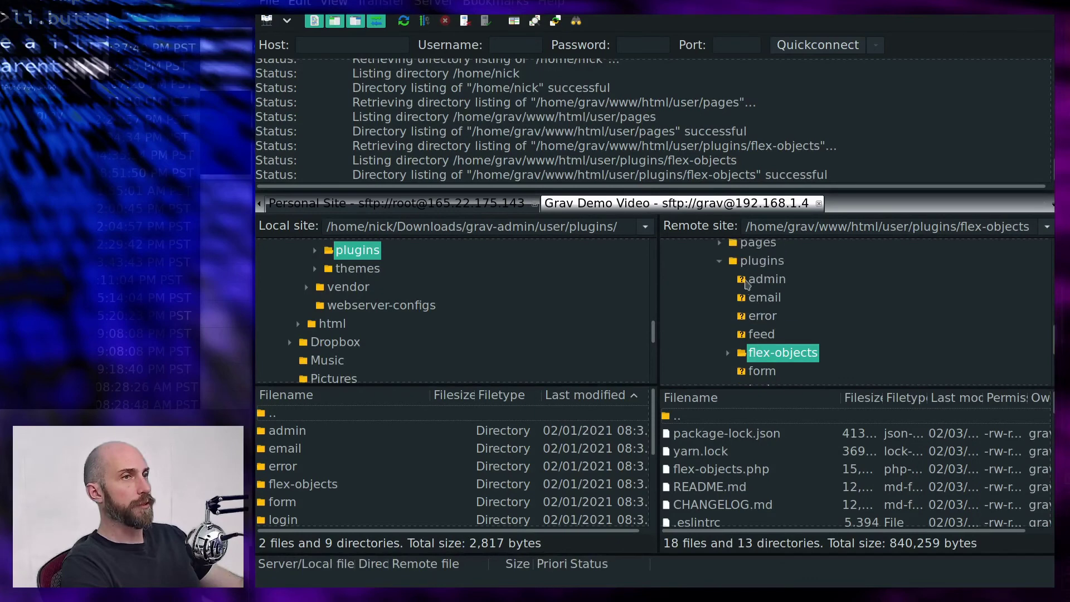
click(719, 263)
click(741, 276)
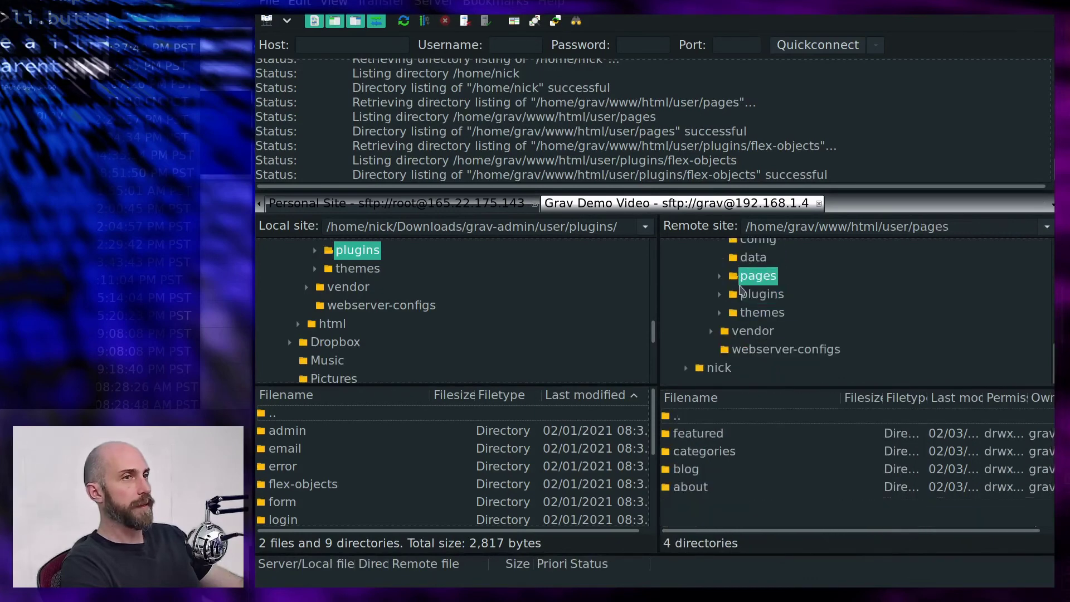
click(747, 294)
scroll(795, 510, down, 2)
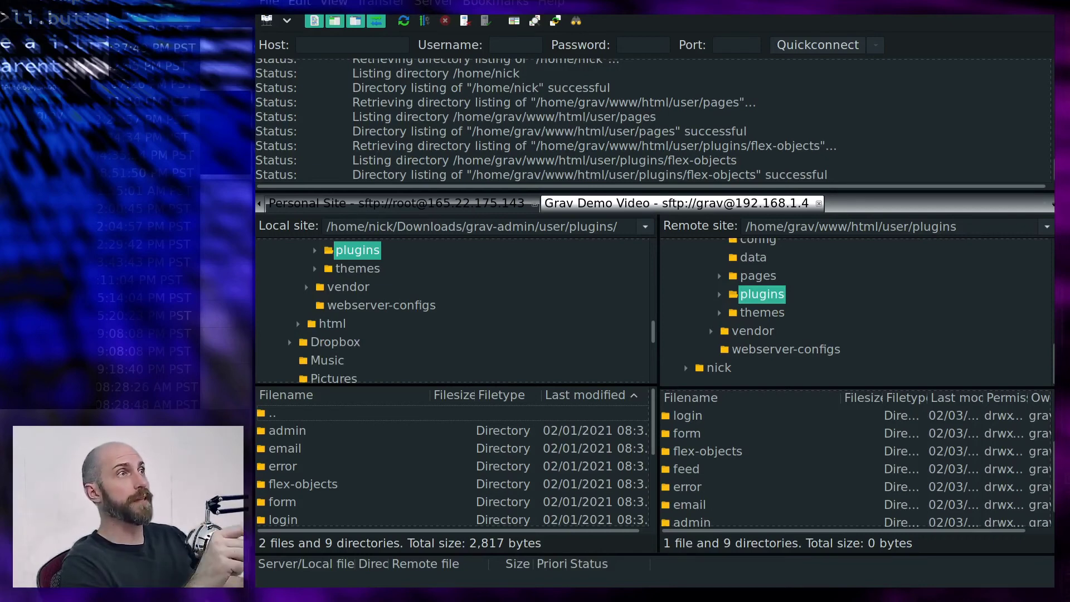
key(F5)
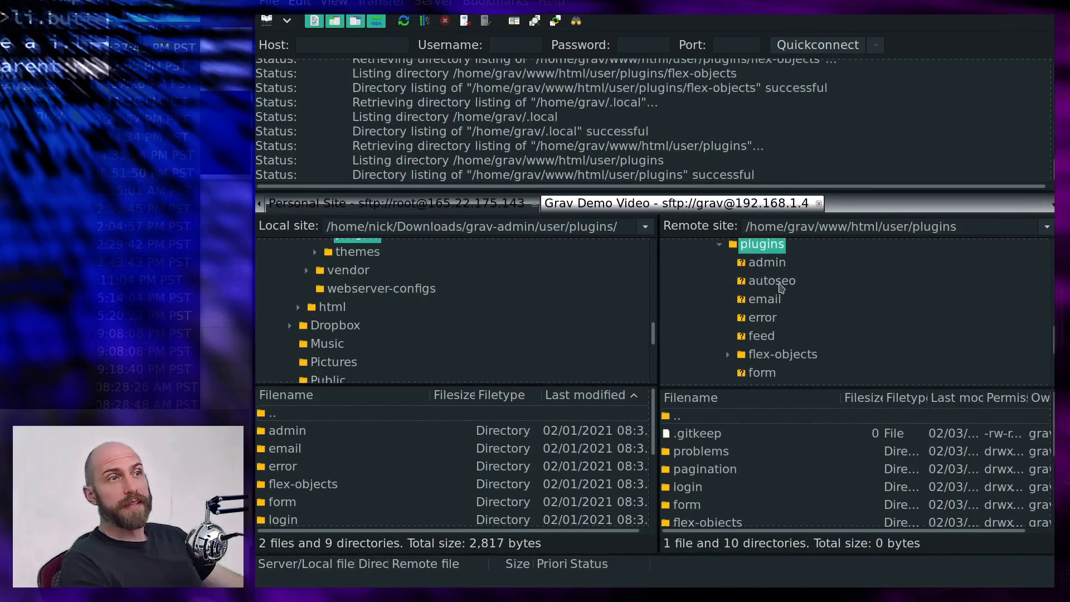
click(772, 281)
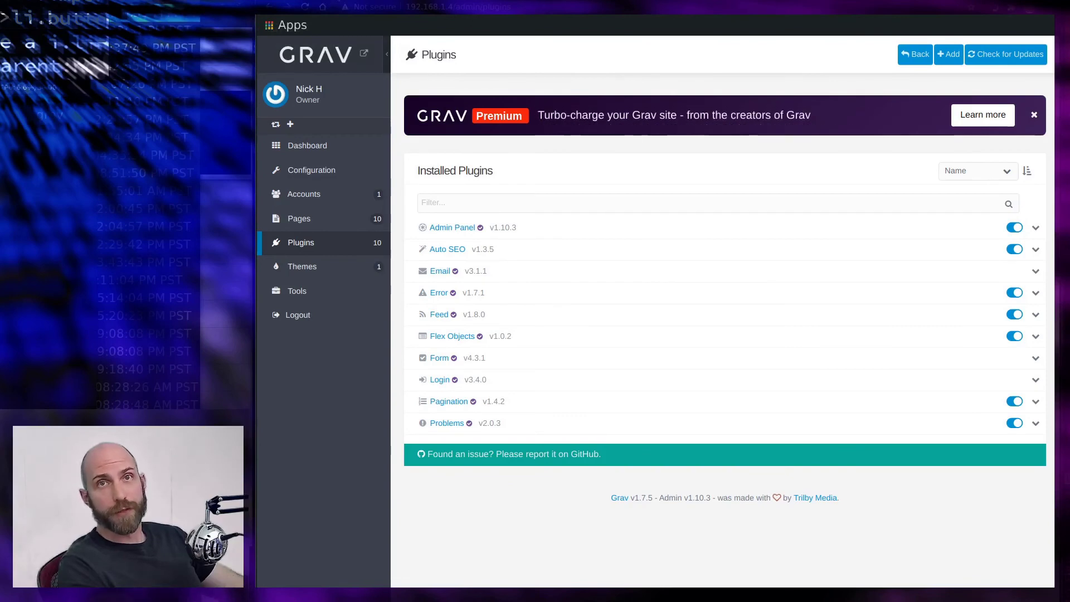
Step: Filter the getgrav.org plugin directory by 'comments', showing Comments v1.2.8 and JSComments v2.2.1
key(ctrl+Tab)
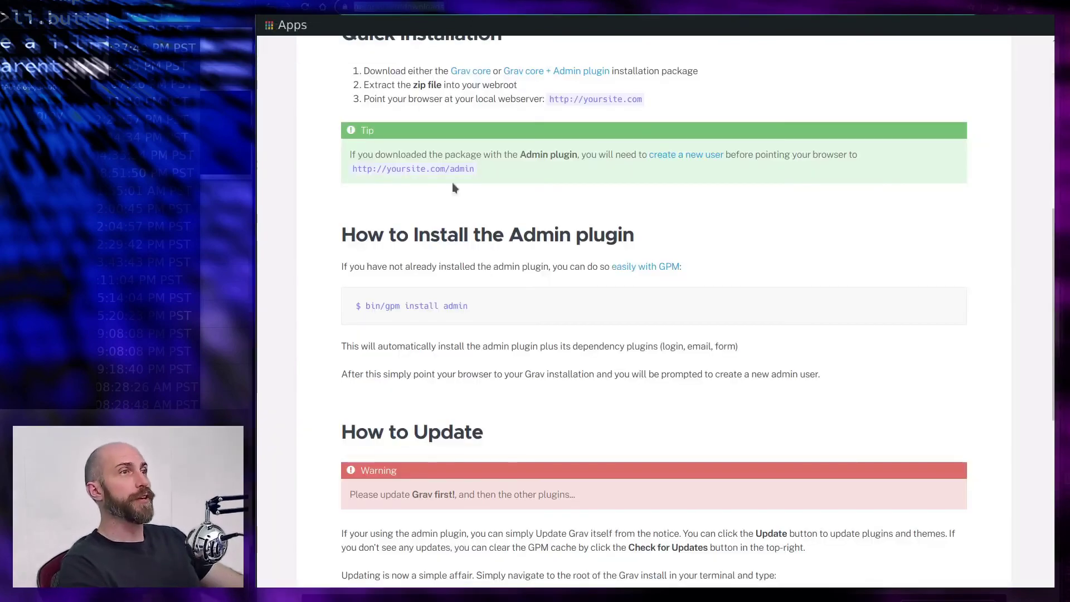
scroll(493, 260, up, 8)
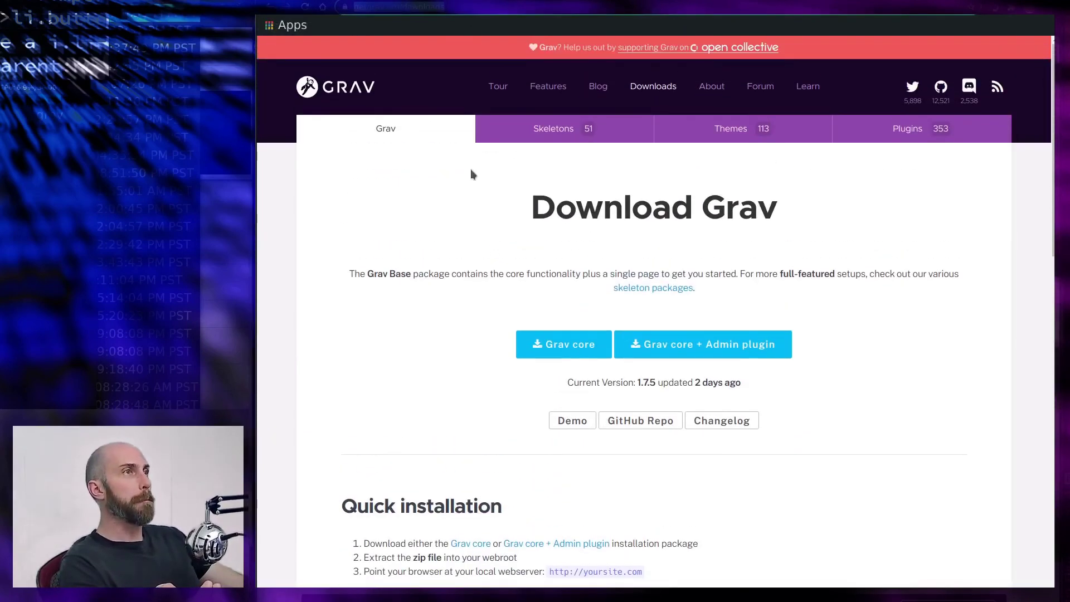
click(913, 133)
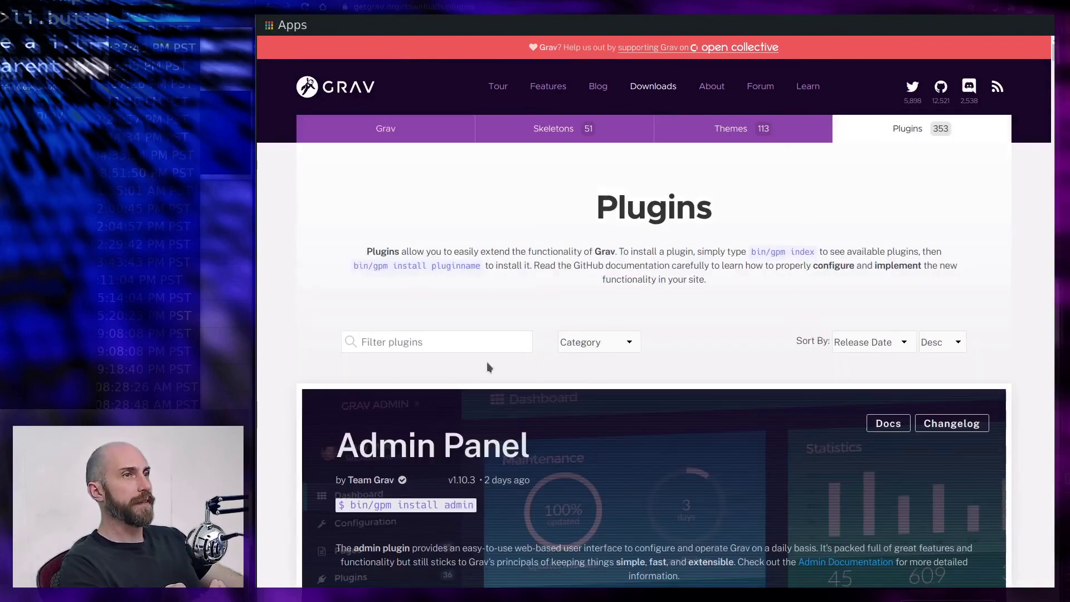
click(447, 340)
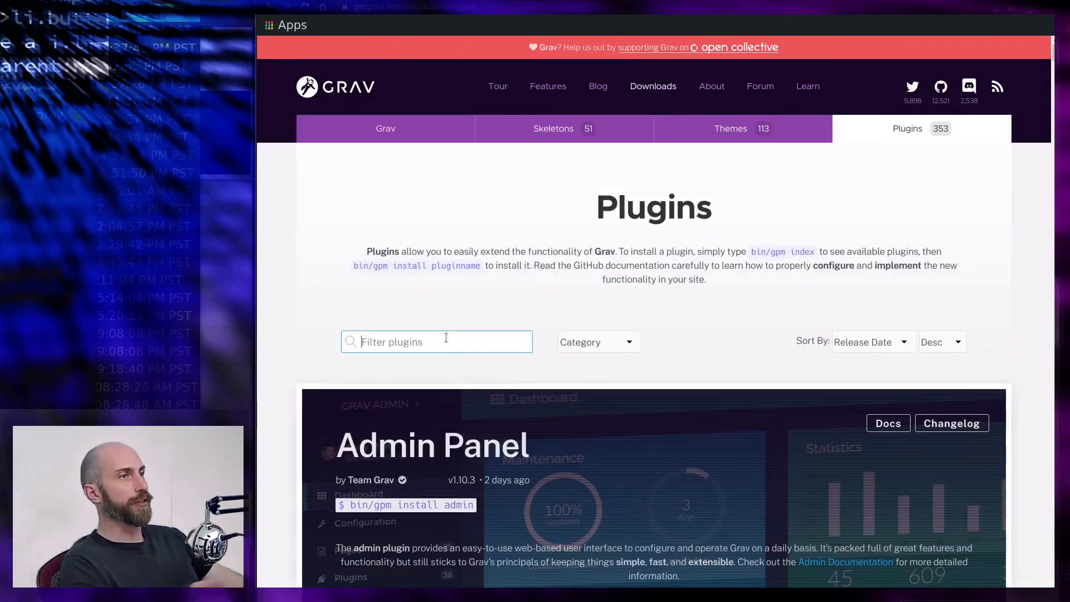
text(c)
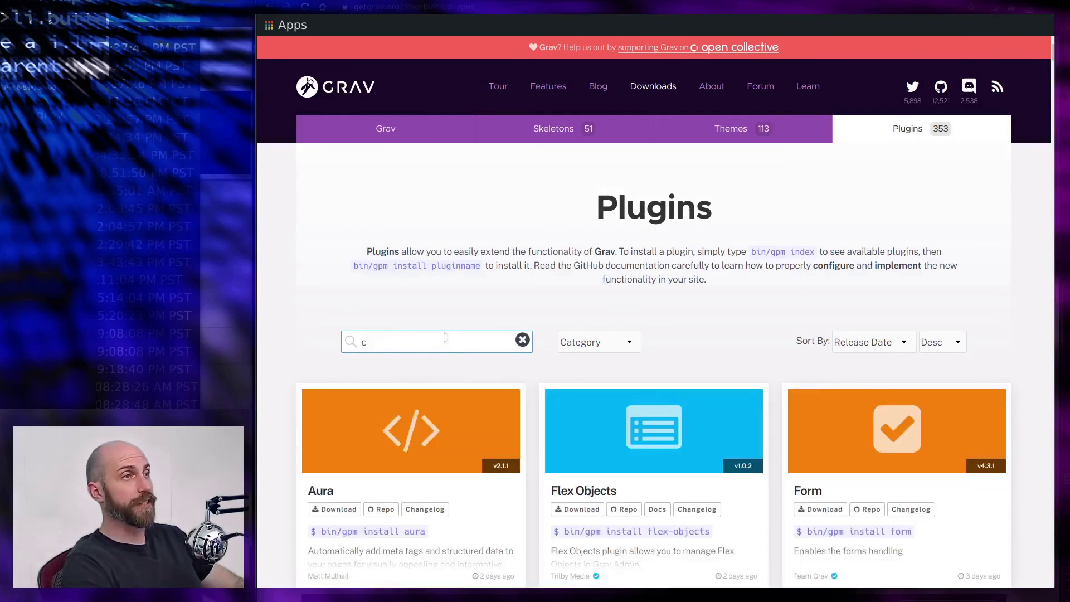
text(omments)
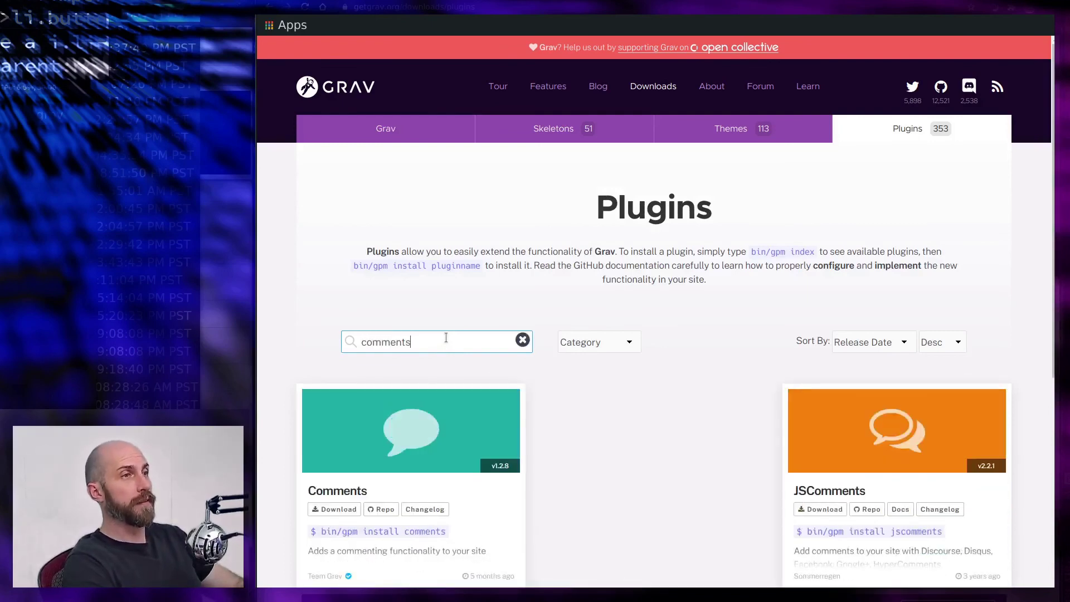
scroll(535, 473, down, 3)
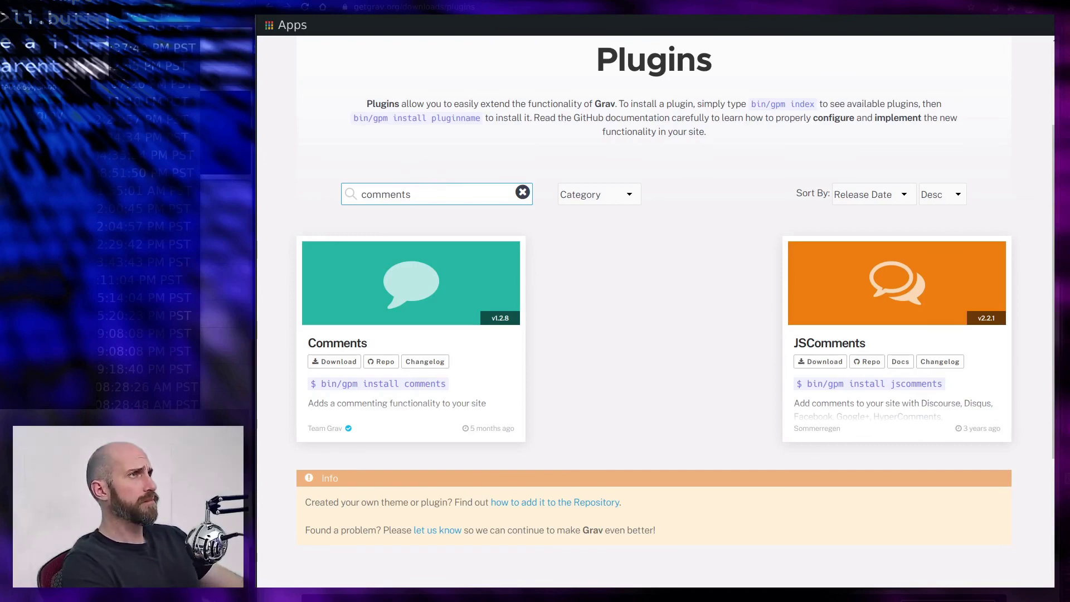
mouse_move(462, 597)
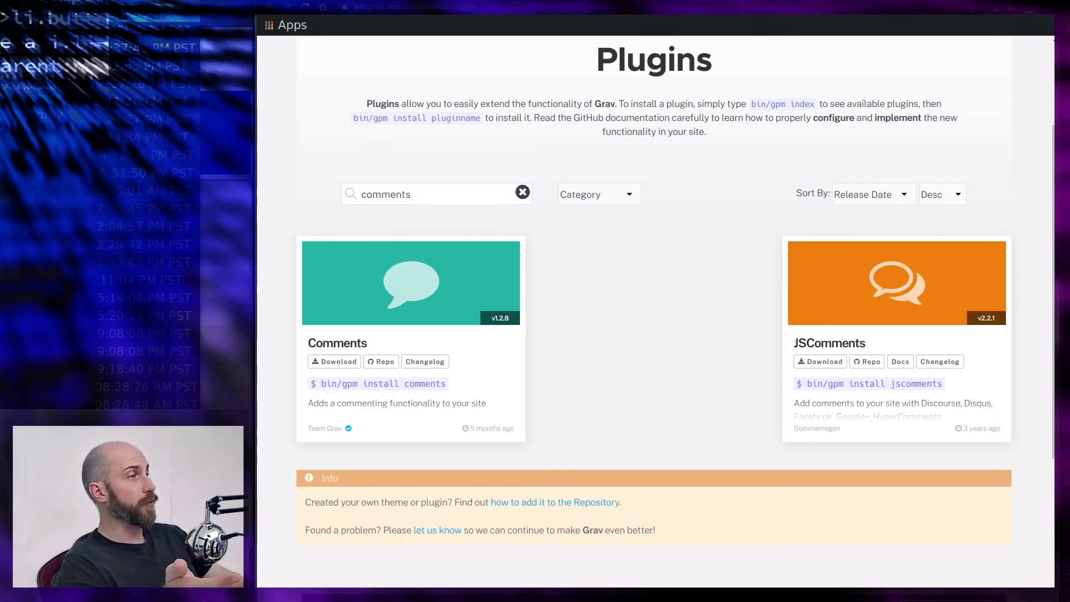
click(411, 193)
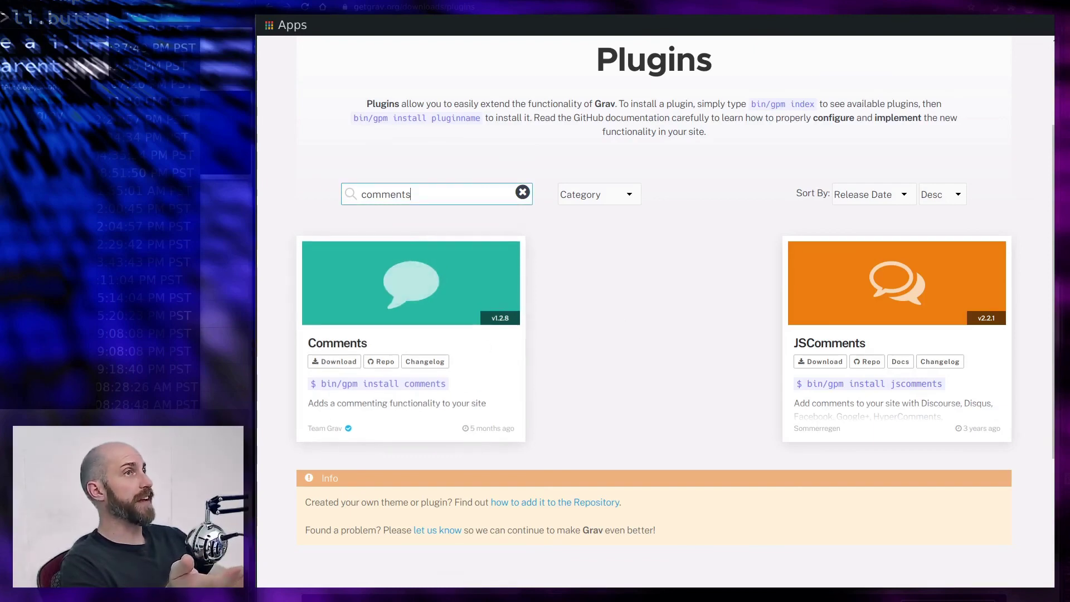
key(ctrl+Tab)
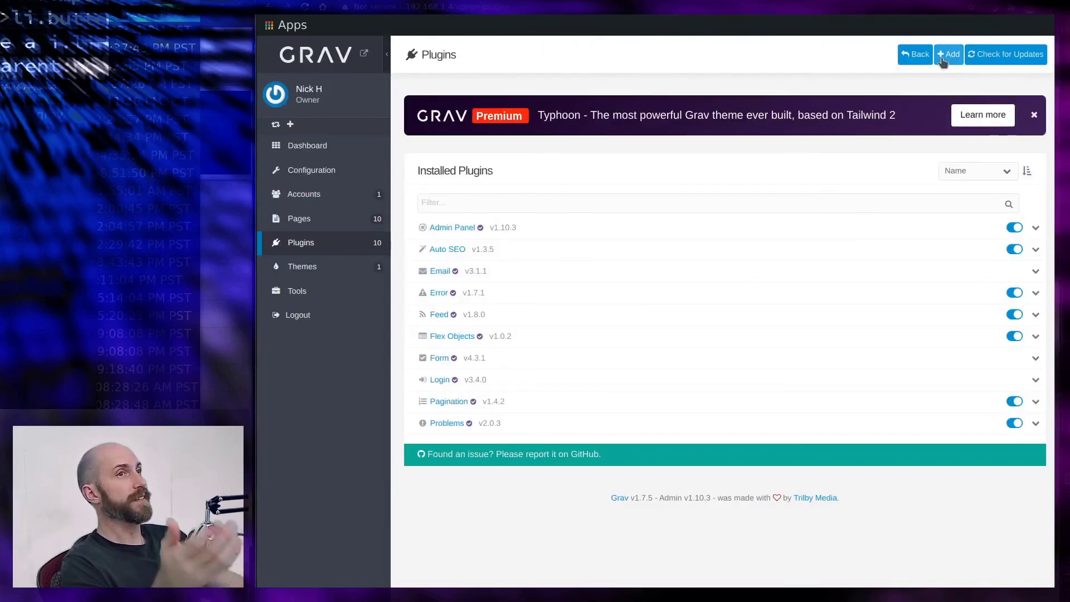